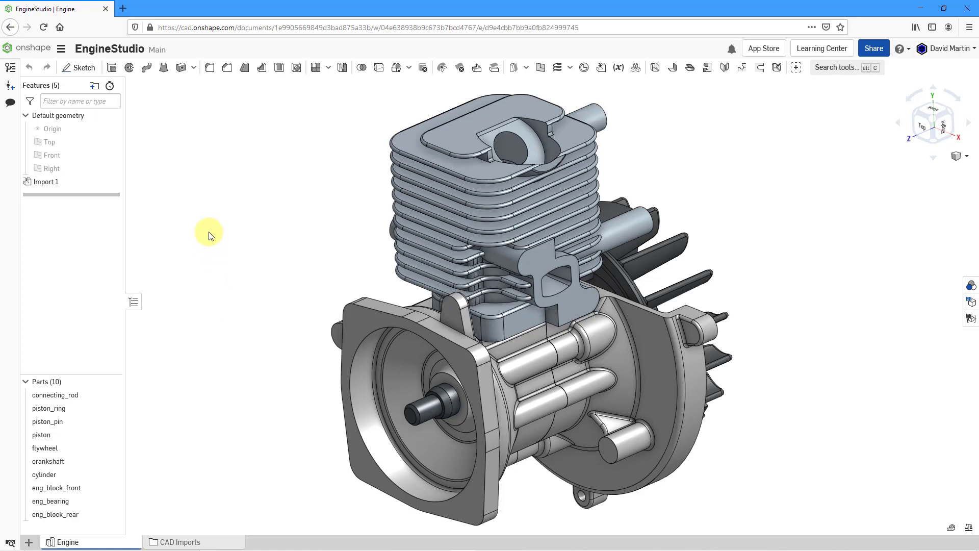
- Sketch two points on the top face of the cylinder's base flange, centred on its front and rear rounded corners
{"action": "left_click", "coordinate": [84, 68]}
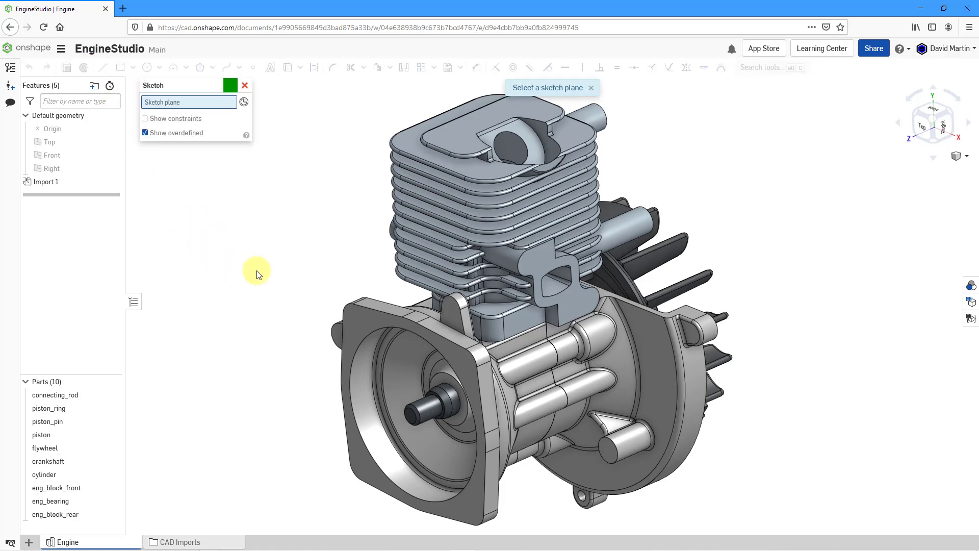
{"action": "left_click", "coordinate": [491, 307]}
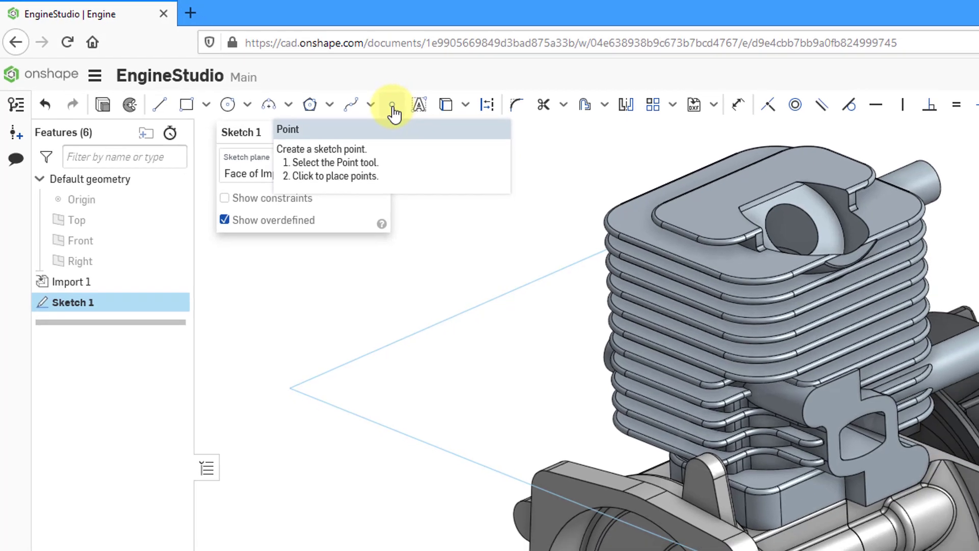
{"action": "left_click", "coordinate": [414, 113]}
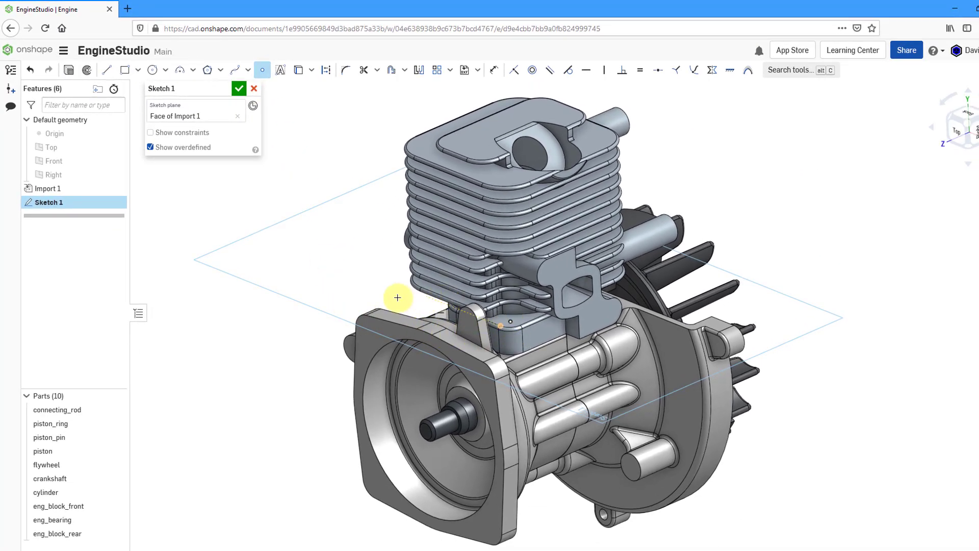
{"action": "mouse_move", "coordinate": [404, 288]}
{"action": "right_mouse_down"}
{"action": "mouse_move", "coordinate": [426, 280]}
{"action": "mouse_move", "coordinate": [486, 290]}
{"action": "mouse_move", "coordinate": [536, 284]}
{"action": "mouse_move", "coordinate": [572, 311]}
{"action": "mouse_move", "coordinate": [566, 328]}
{"action": "right_mouse_up"}
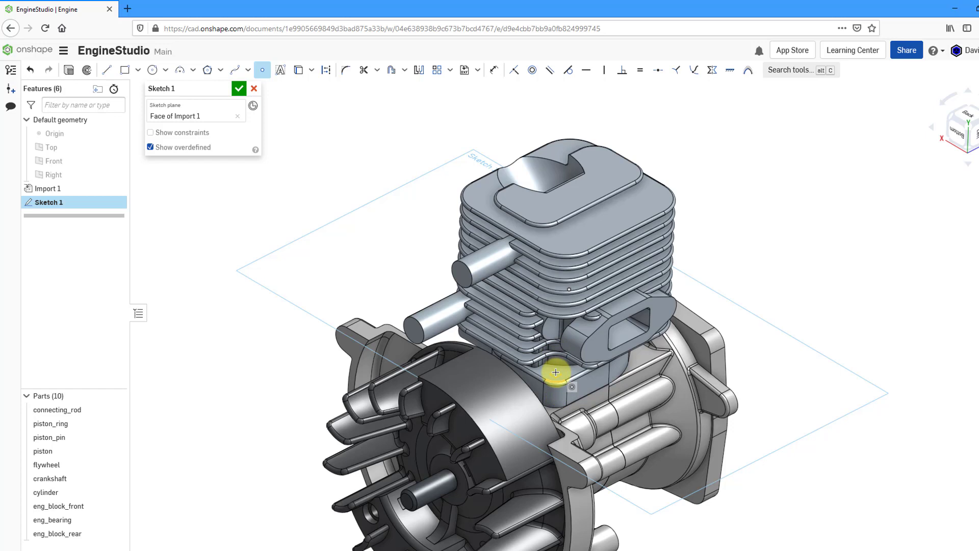
{"action": "left_click", "coordinate": [555, 372]}
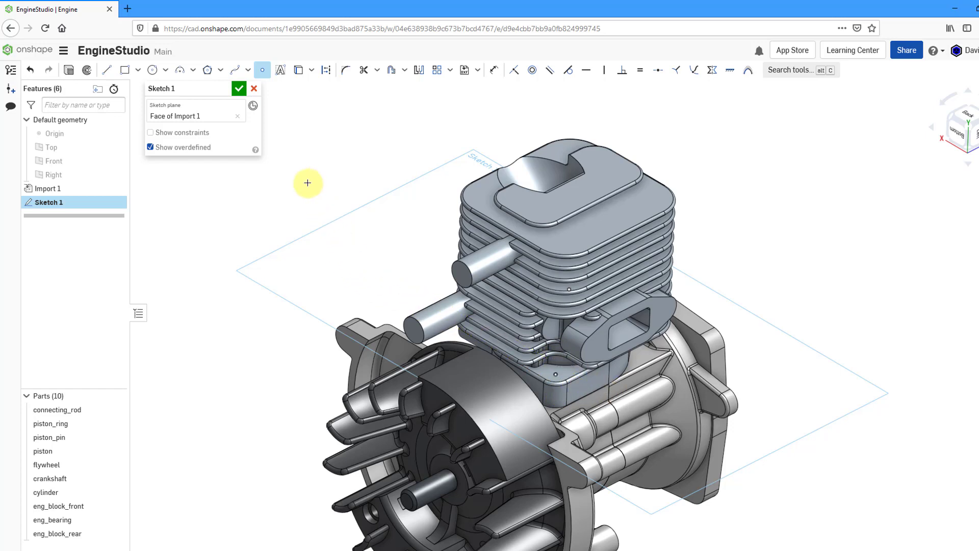
{"action": "left_click", "coordinate": [239, 89]}
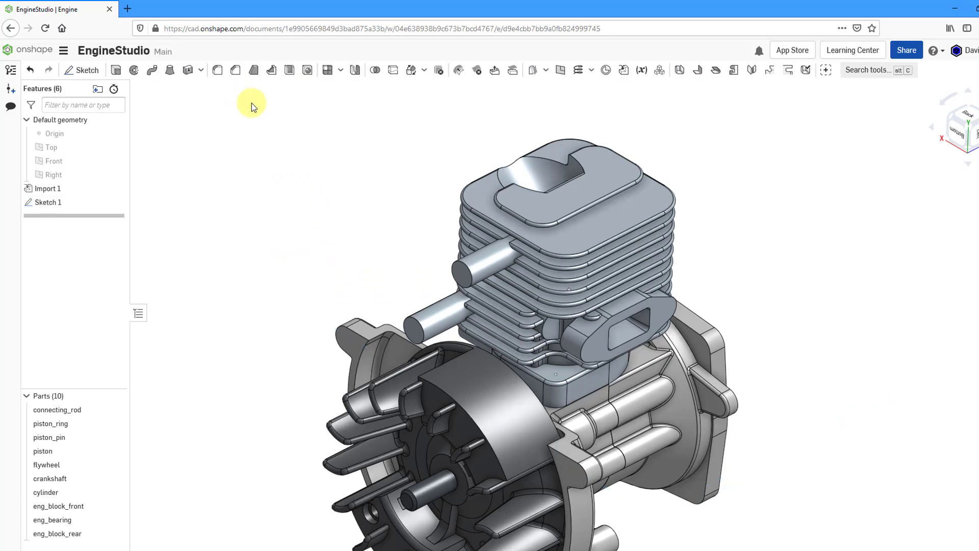
- Hide the eng_block_front part to expose the mating face of the rear engine block
{"action": "right_click_drag", "start_coordinate": [469, 185], "coordinate": [389, 190]}
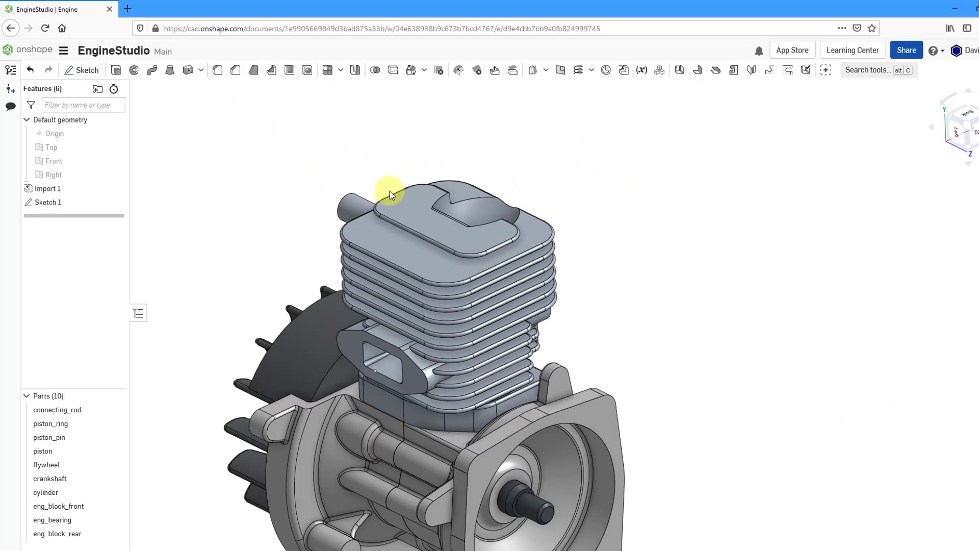
{"action": "right_click_drag", "start_coordinate": [381, 234], "coordinate": [442, 149]}
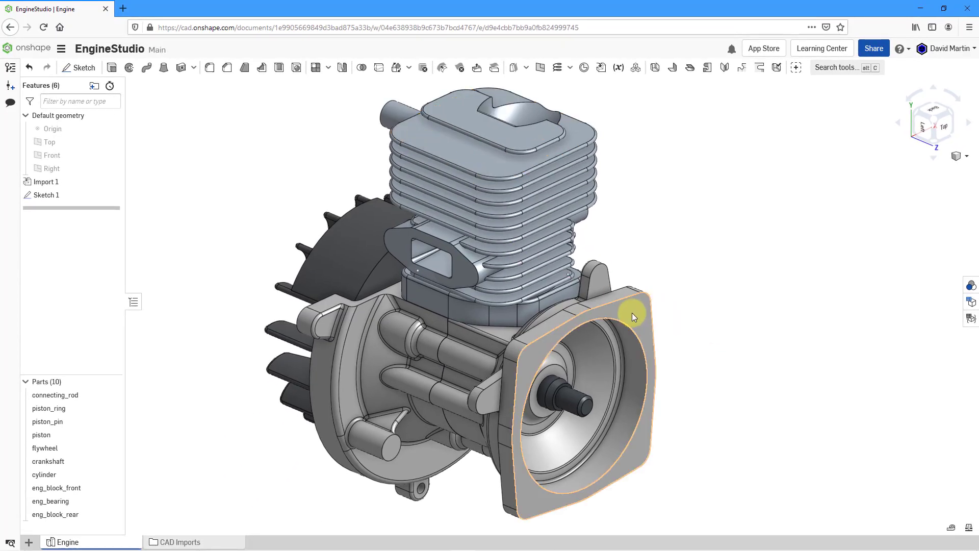
{"action": "left_click", "coordinate": [631, 313]}
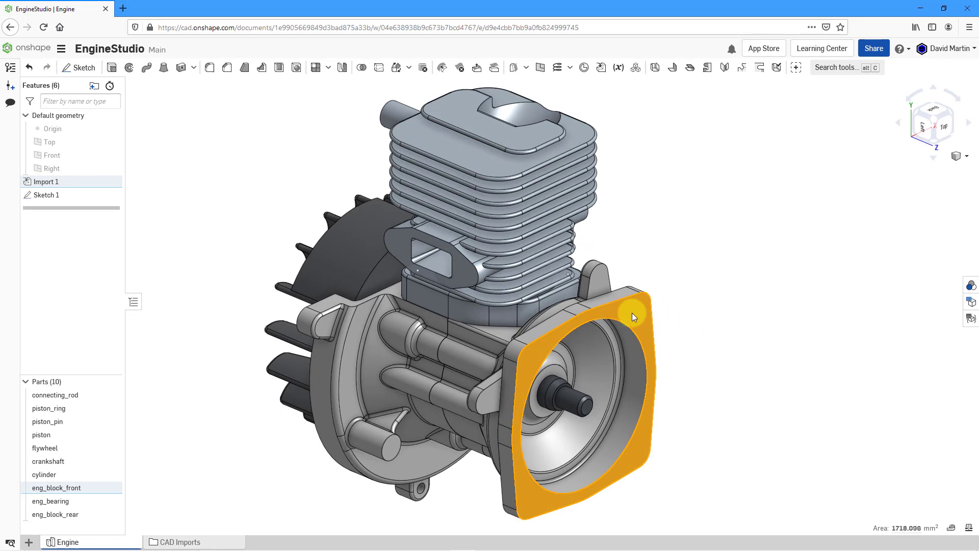
{"action": "left_click", "coordinate": [114, 488]}
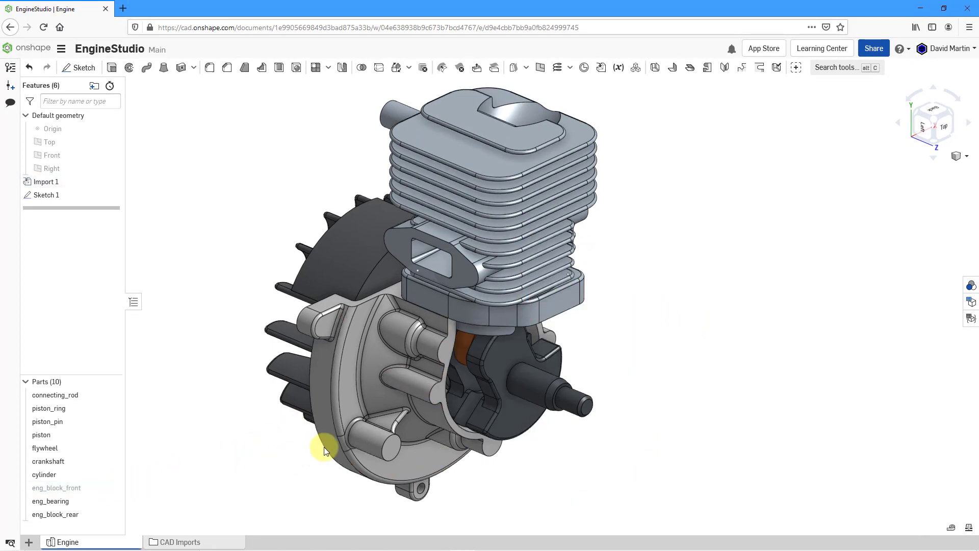
- Sketch five points on the rear block's exposed mating face, one at the centre of each rounded boss, and finish the sketch
{"action": "right_click_drag", "start_coordinate": [580, 285], "coordinate": [549, 277]}
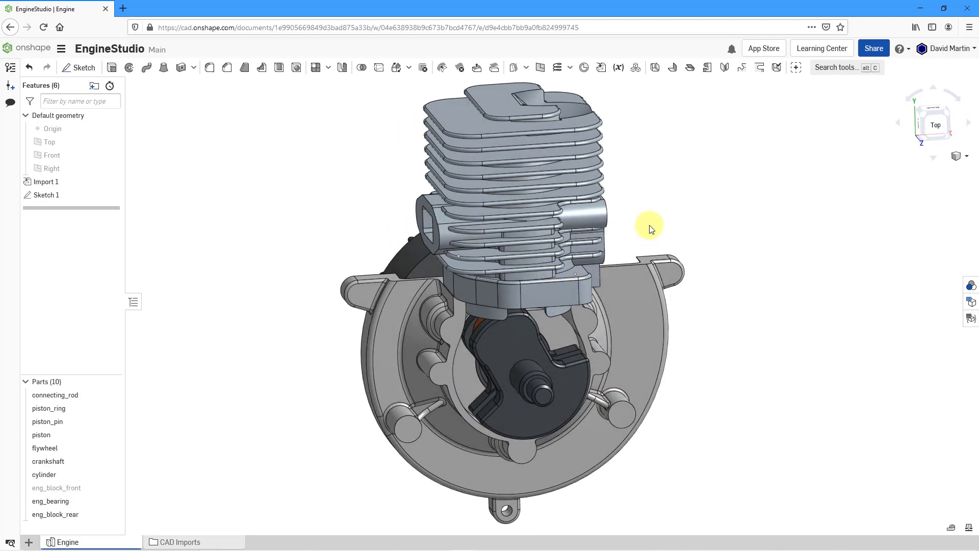
{"action": "right_click_drag", "start_coordinate": [649, 225], "coordinate": [651, 227]}
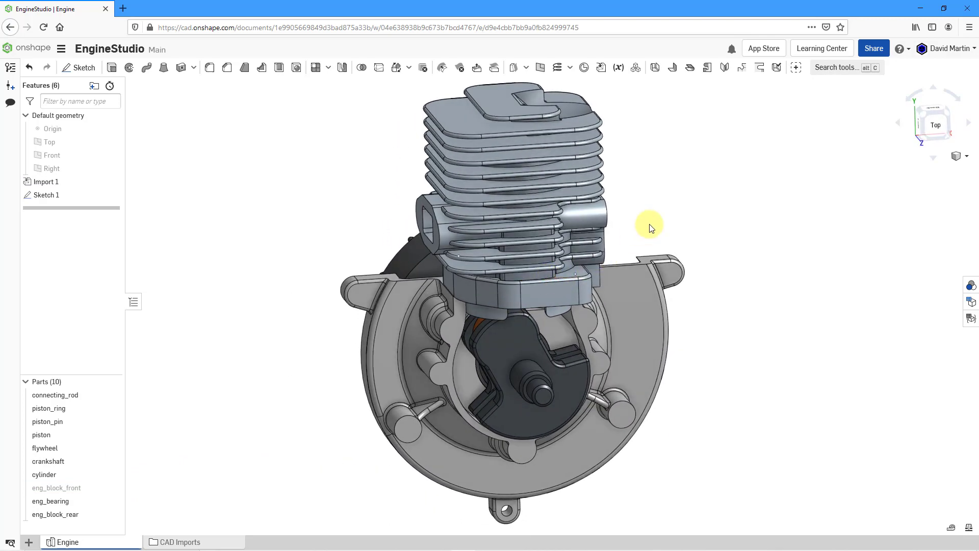
{"action": "right_click", "coordinate": [650, 228]}
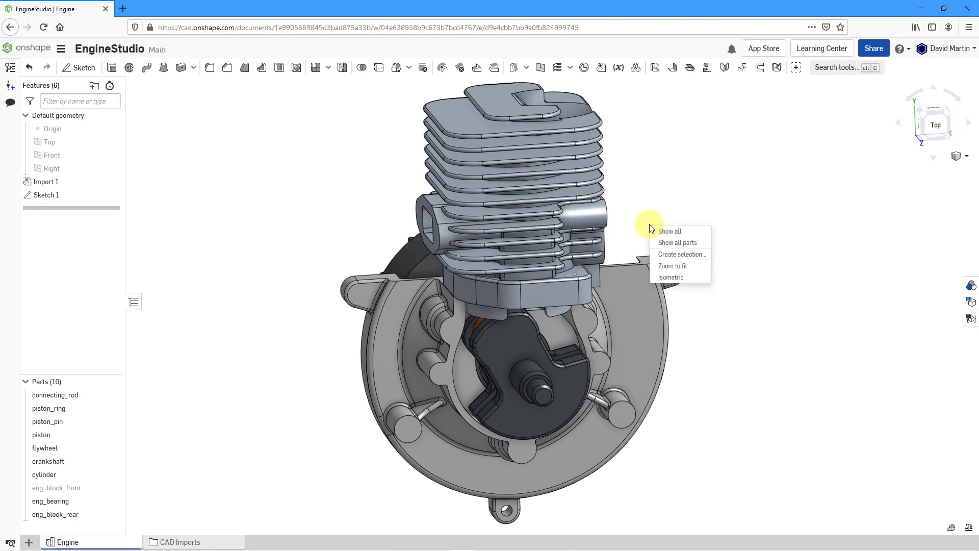
{"action": "left_click", "coordinate": [649, 221]}
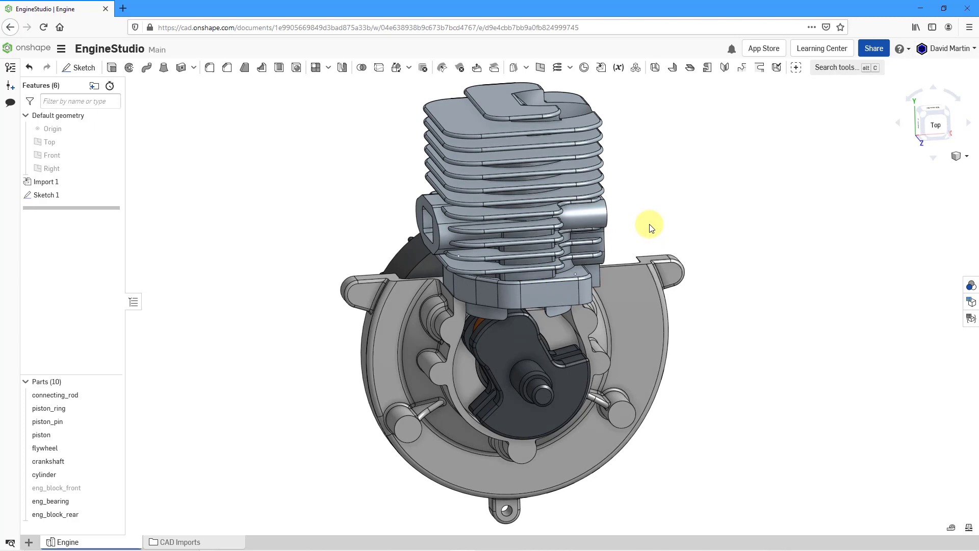
{"action": "left_click", "coordinate": [86, 72]}
{"action": "left_click", "coordinate": [529, 447]}
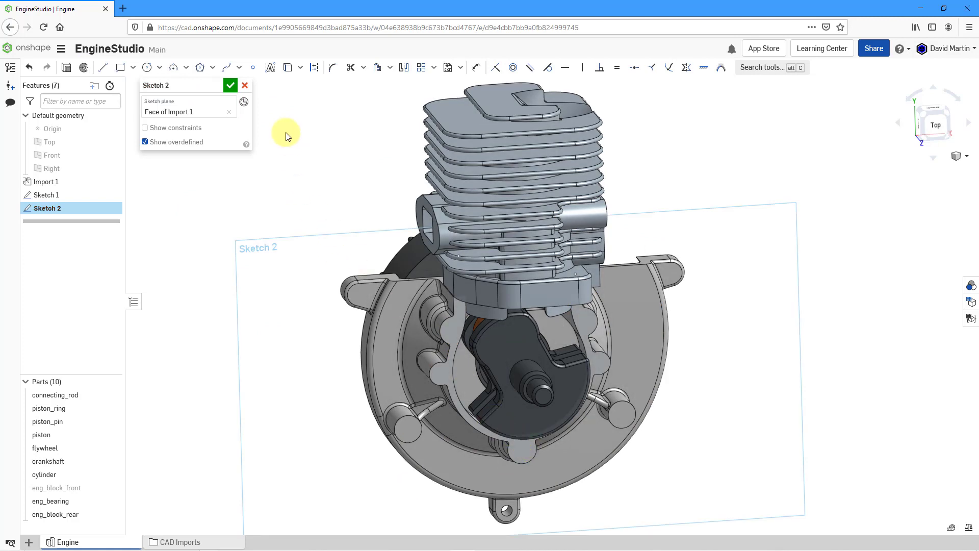
{"action": "left_click", "coordinate": [254, 71]}
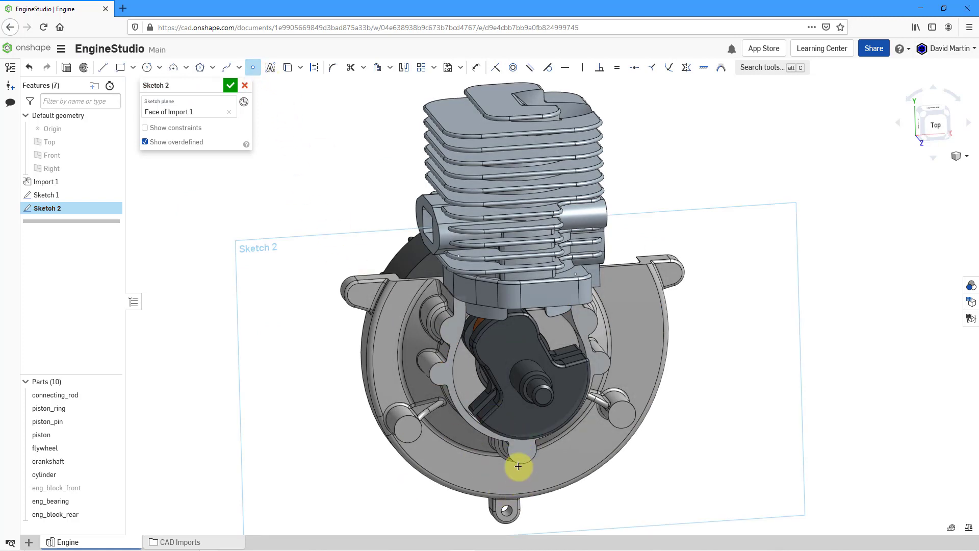
{"action": "left_click", "coordinate": [521, 451]}
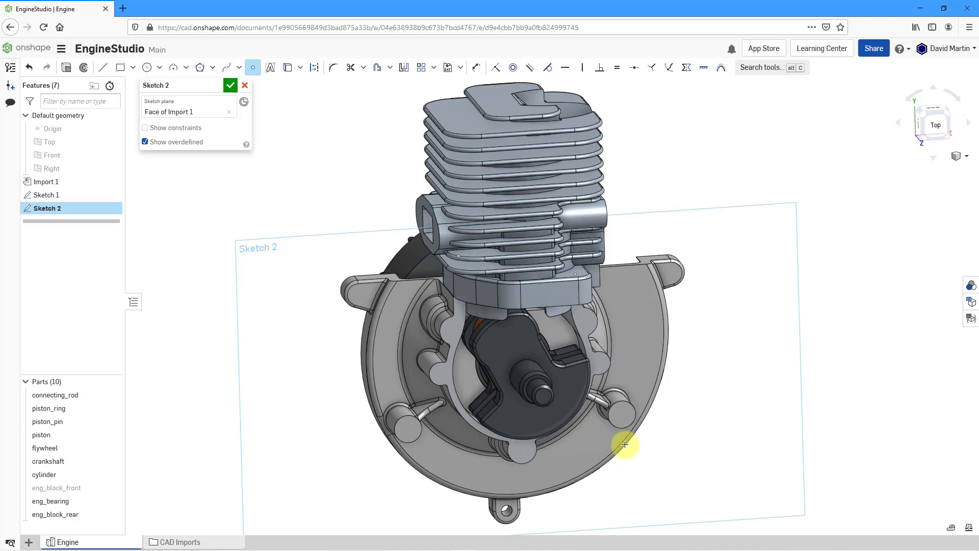
{"action": "left_click", "coordinate": [599, 362]}
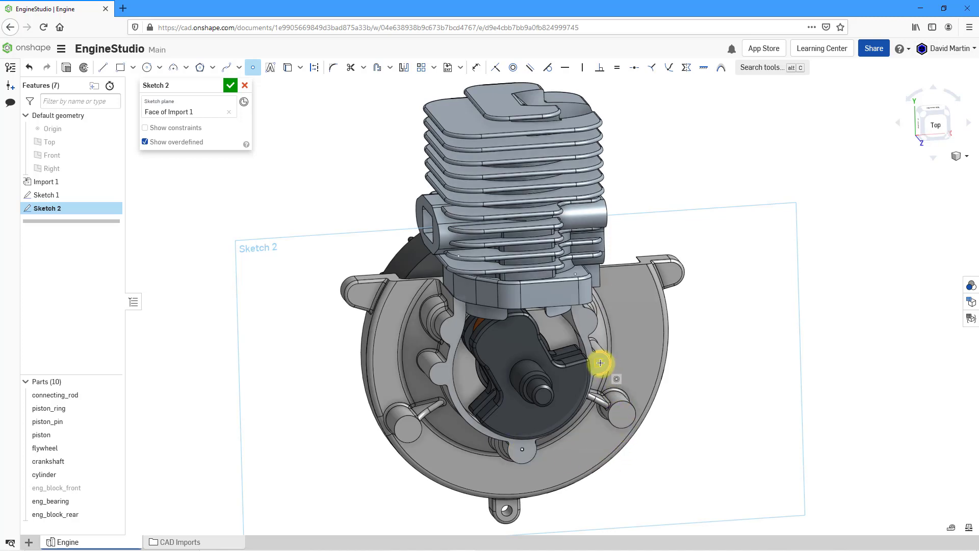
{"action": "left_click", "coordinate": [583, 321]}
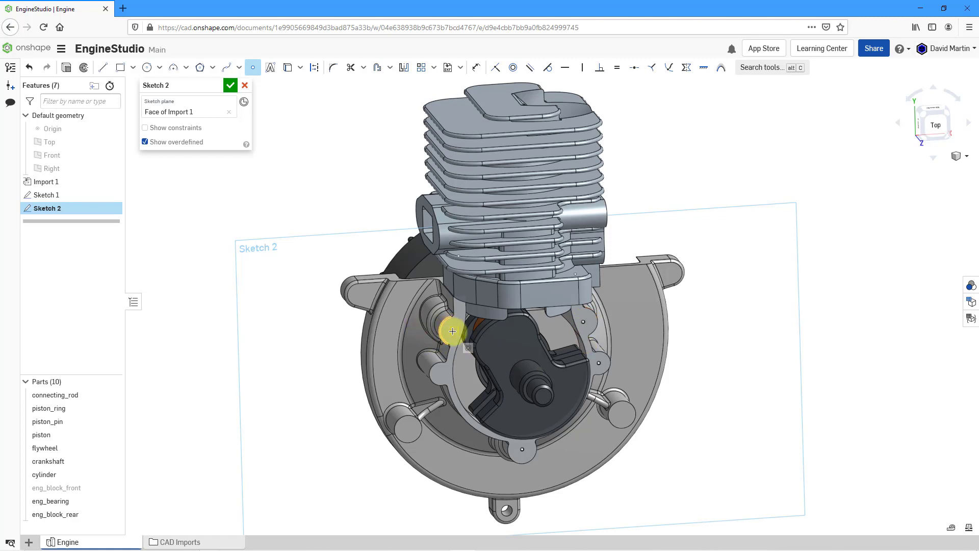
{"action": "left_click", "coordinate": [453, 332]}
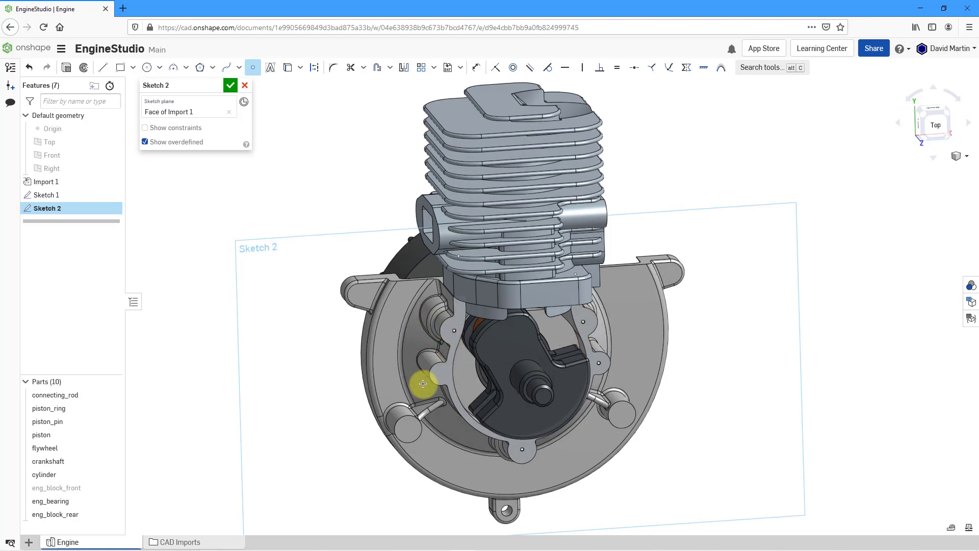
{"action": "left_click", "coordinate": [440, 373]}
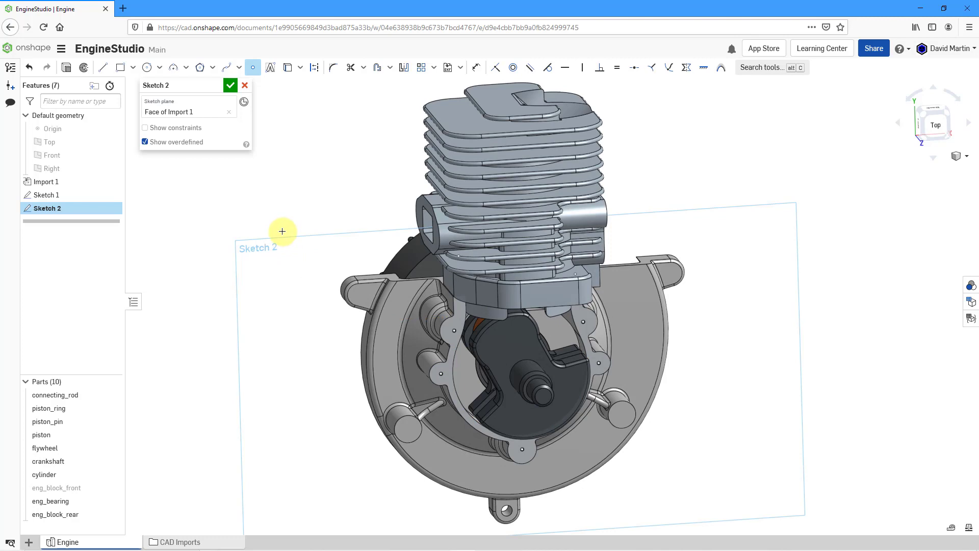
{"action": "left_click", "coordinate": [229, 87]}
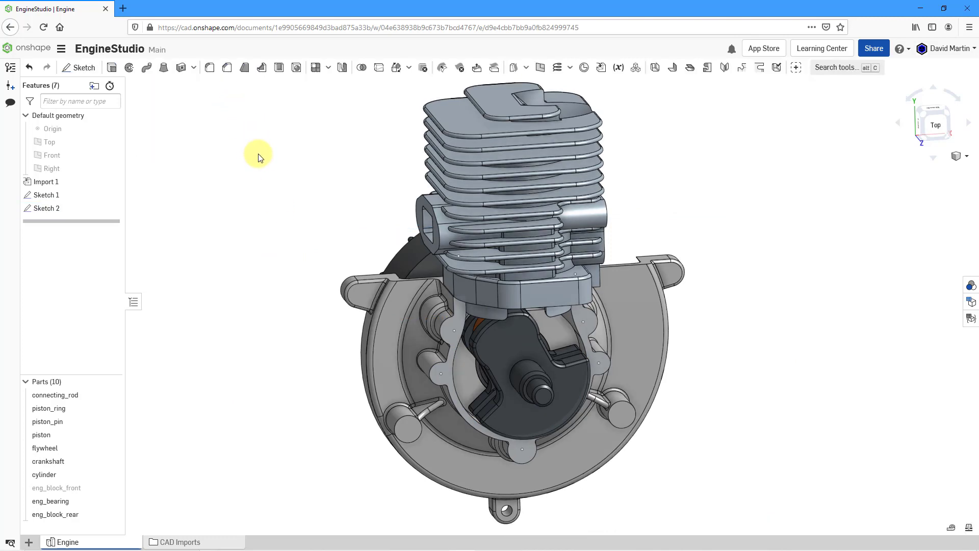
- Show the eng_block_front part again and start a point sketch on its square flange face
{"action": "left_click", "coordinate": [112, 488]}
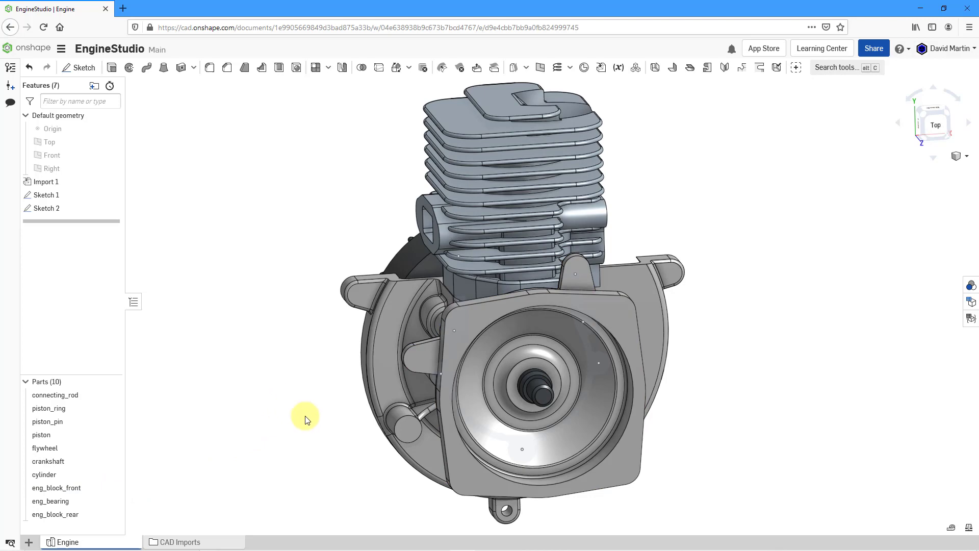
{"action": "right_click_drag", "start_coordinate": [475, 394], "coordinate": [445, 406]}
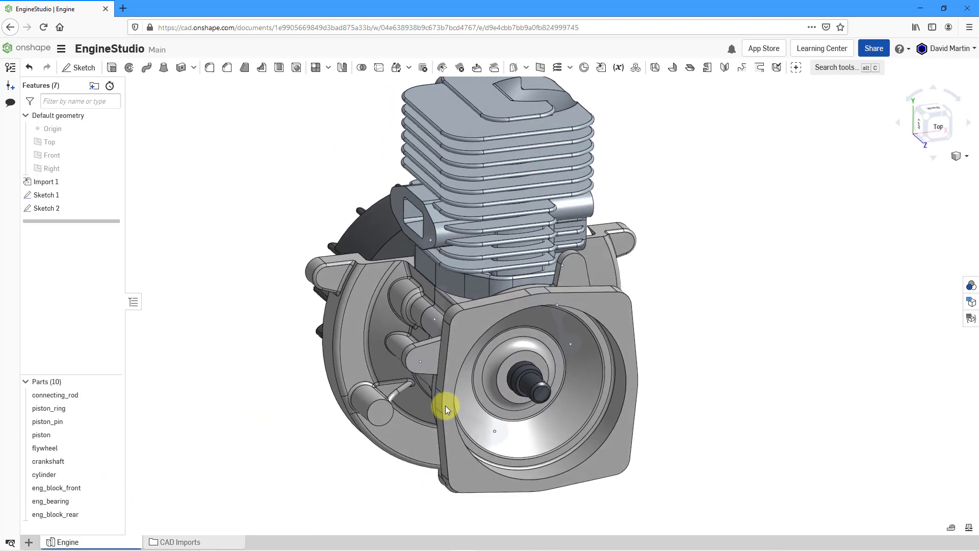
{"action": "left_click", "coordinate": [460, 320]}
{"action": "left_click", "coordinate": [81, 67]}
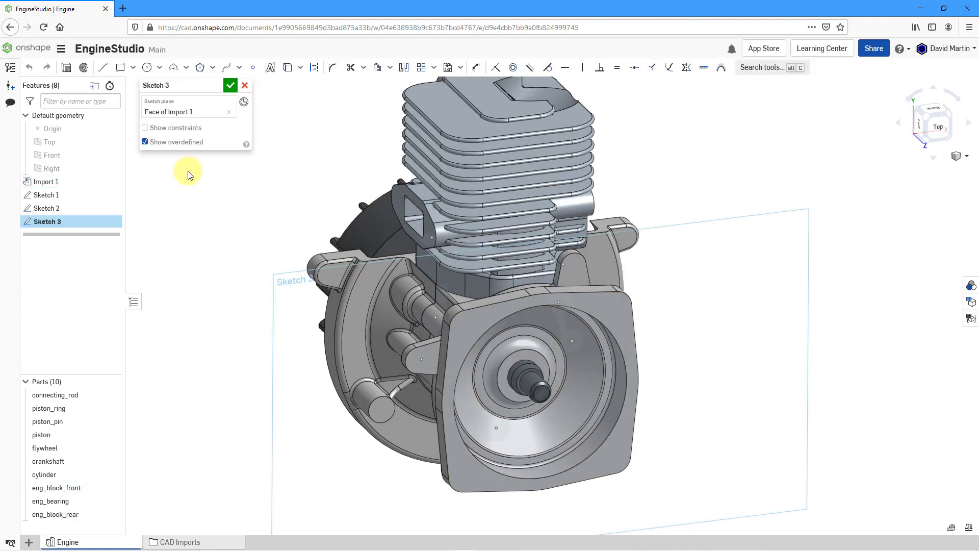
{"action": "left_click", "coordinate": [252, 67]}
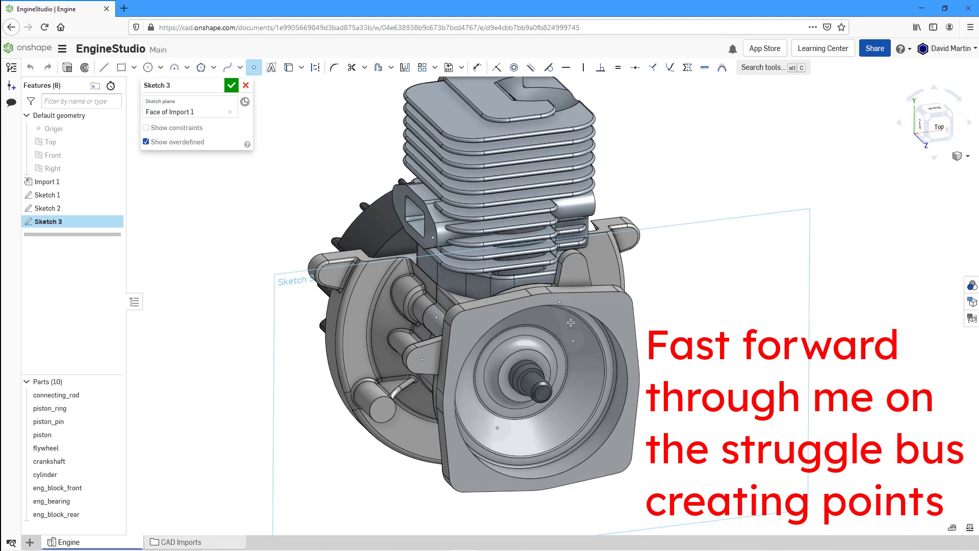
- Place a sketch point near each of the four corners of the square flange face and finish the sketch
{"action": "scroll", "coordinate": [621, 310], "scroll_direction": "up", "scroll_amount": 3}
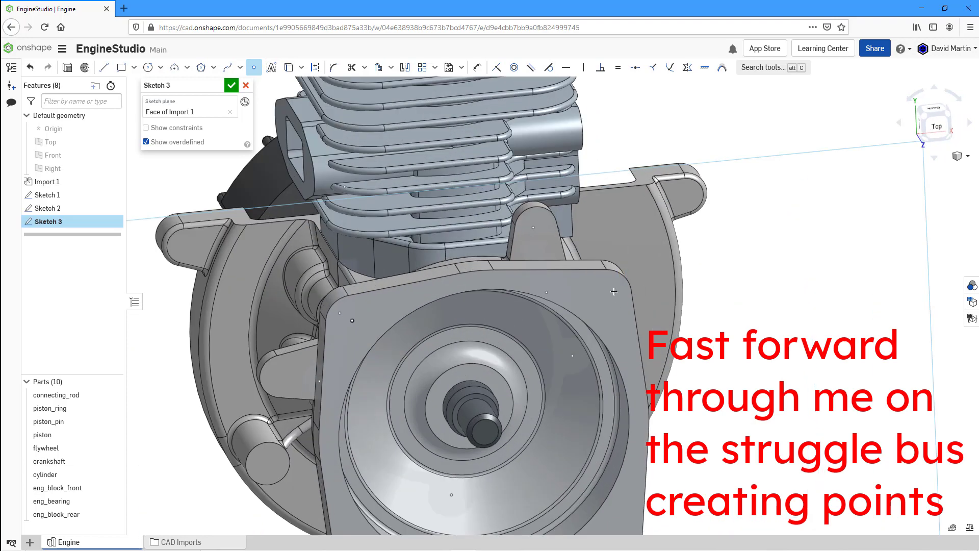
{"action": "scroll", "coordinate": [620, 310], "scroll_direction": "down", "scroll_amount": 3}
{"action": "left_click", "coordinate": [436, 442]}
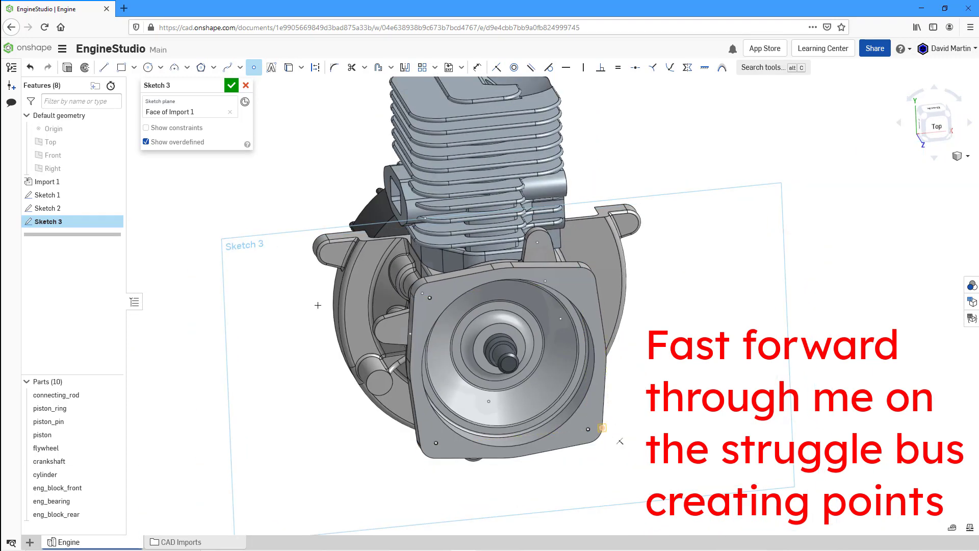
{"action": "key", "text": "Escape"}
{"action": "scroll", "coordinate": [597, 430], "scroll_direction": "up", "scroll_amount": 3}
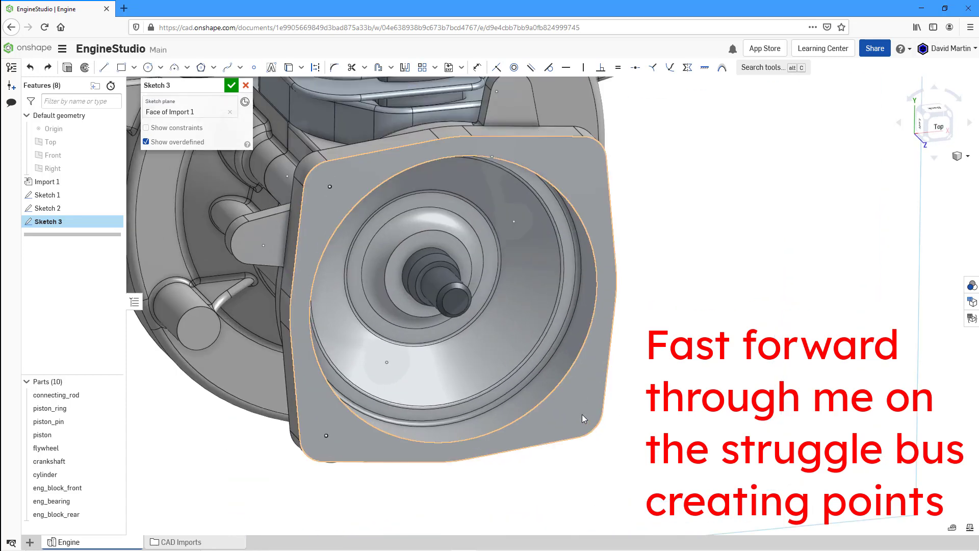
{"action": "key", "text": "p"}
{"action": "left_click", "coordinate": [578, 412]}
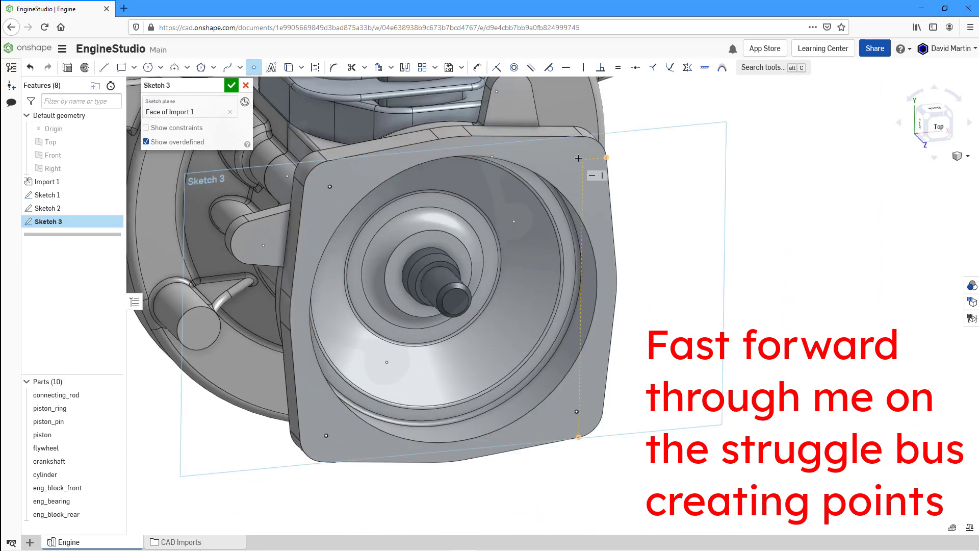
{"action": "left_click", "coordinate": [581, 164]}
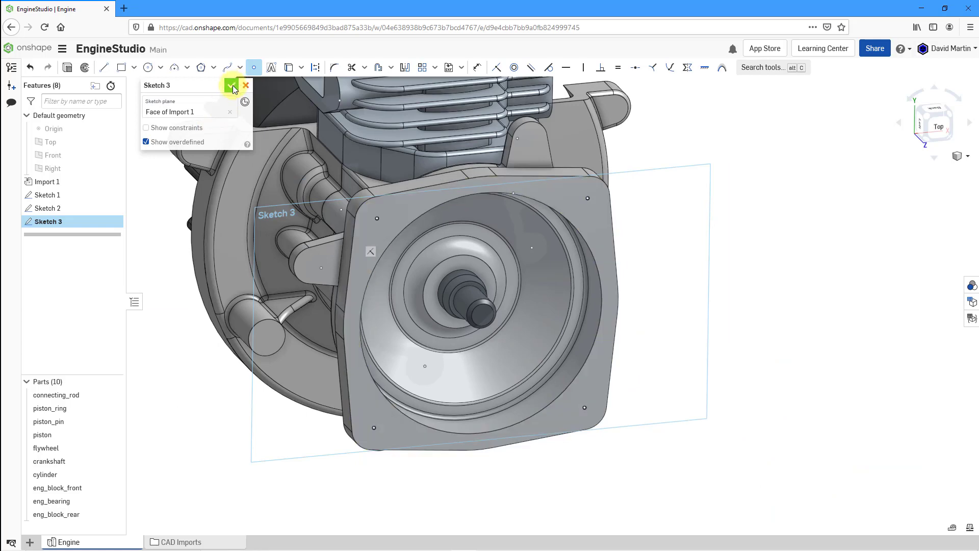
{"action": "left_click", "coordinate": [232, 85]}
- Start a counterbore Hole feature and place its holes on two Sketch 1 points at the base of the cylinder
{"action": "scroll", "coordinate": [627, 434], "scroll_direction": "down", "scroll_amount": 5}
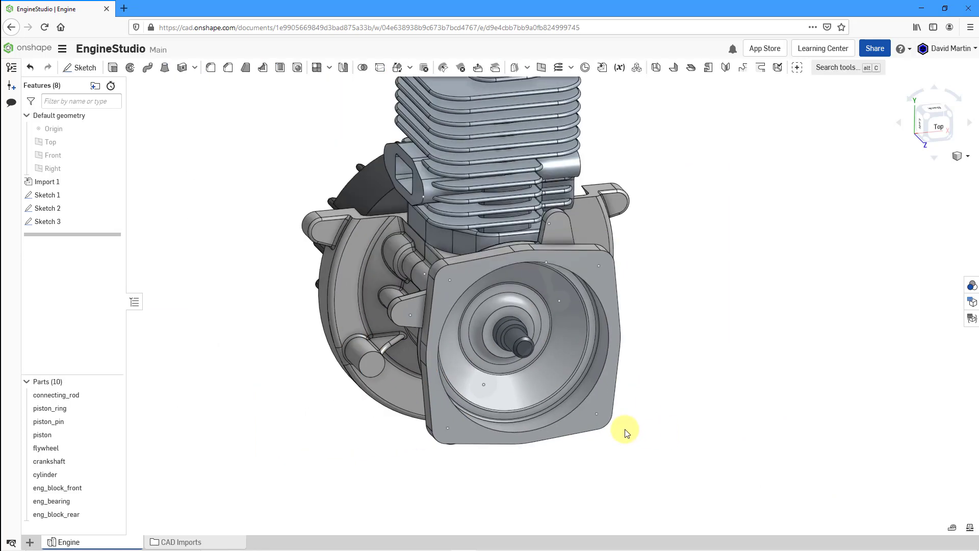
{"action": "right_click_drag", "start_coordinate": [624, 322], "coordinate": [694, 334]}
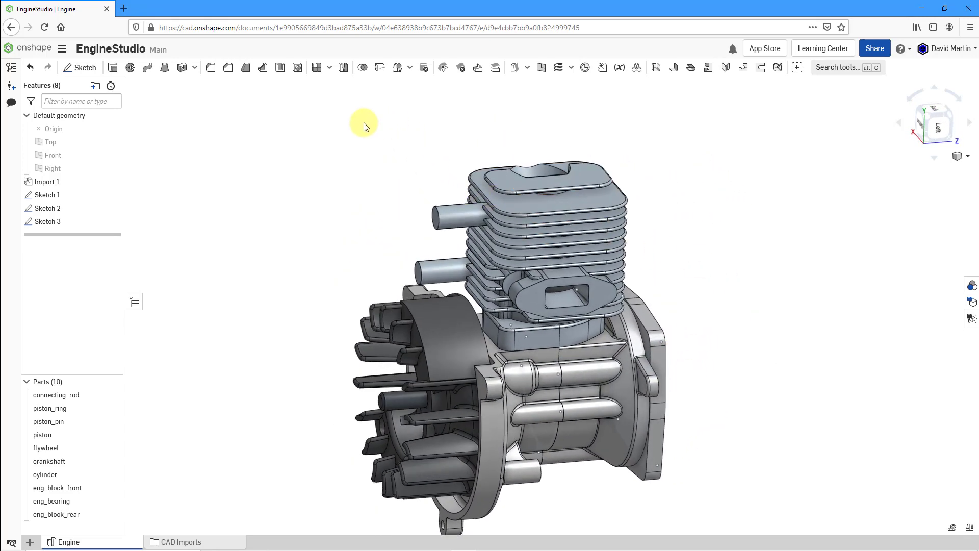
{"action": "left_click", "coordinate": [298, 77]}
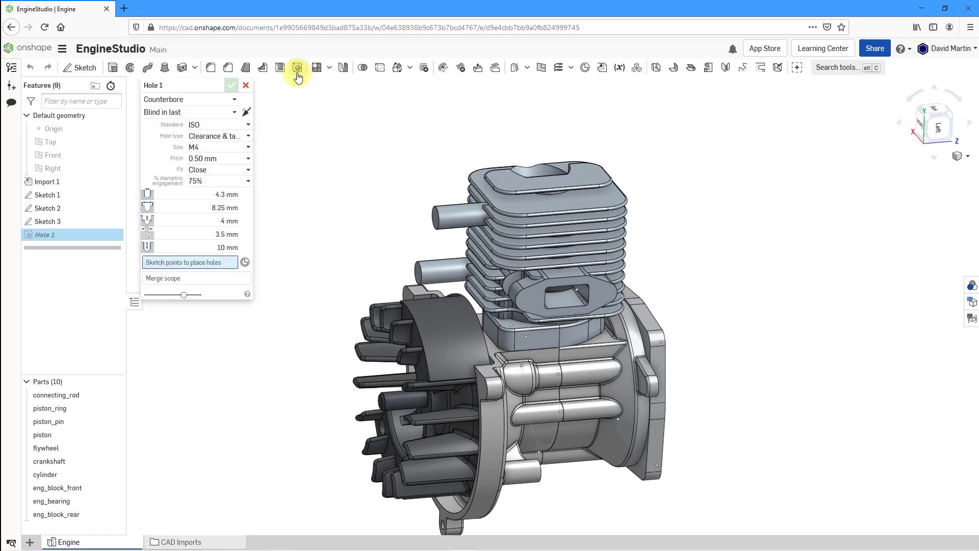
{"action": "left_click", "coordinate": [511, 322]}
{"action": "mouse_move", "coordinate": [639, 304]}
{"action": "right_mouse_down"}
{"action": "mouse_move", "coordinate": [630, 280]}
{"action": "mouse_move", "coordinate": [589, 275]}
{"action": "mouse_move", "coordinate": [549, 296]}
{"action": "mouse_move", "coordinate": [511, 270]}
{"action": "mouse_move", "coordinate": [511, 305]}
{"action": "right_mouse_up"}
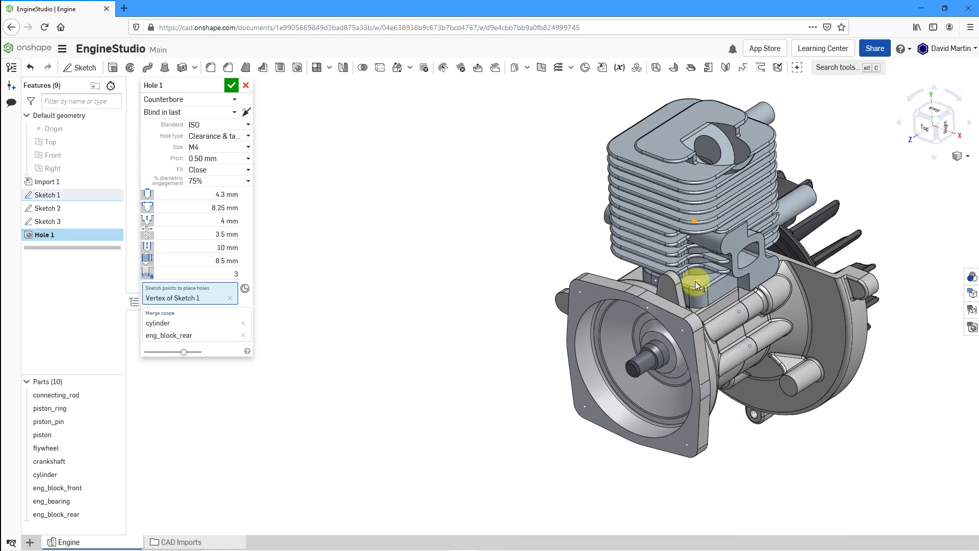
{"action": "left_click", "coordinate": [695, 280]}
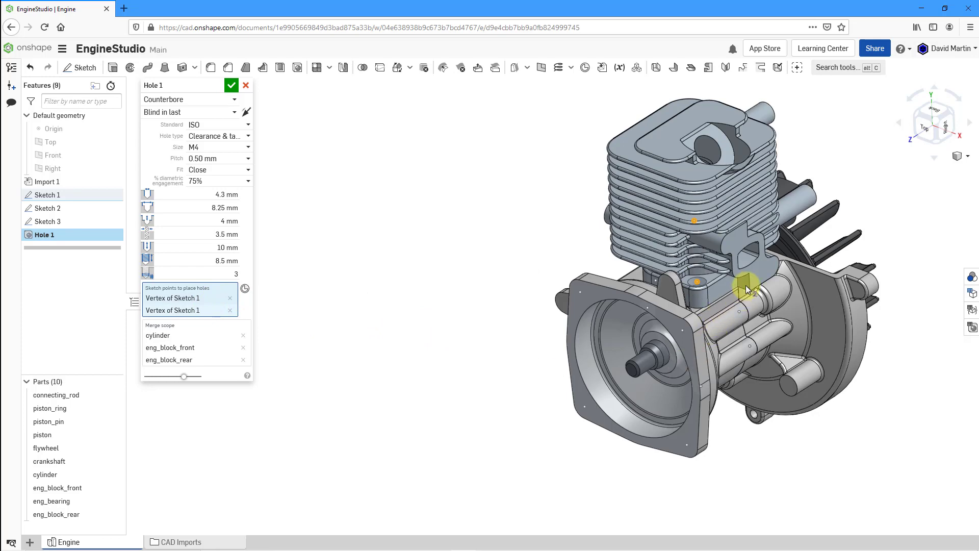
{"action": "scroll", "coordinate": [745, 289], "scroll_direction": "down", "scroll_amount": 3}
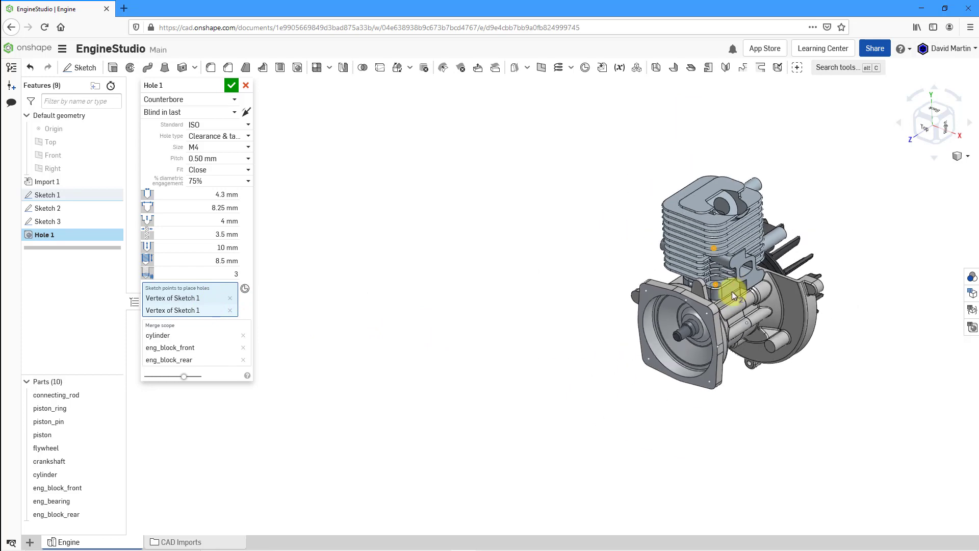
{"action": "scroll", "coordinate": [742, 280], "scroll_direction": "up", "scroll_amount": 5}
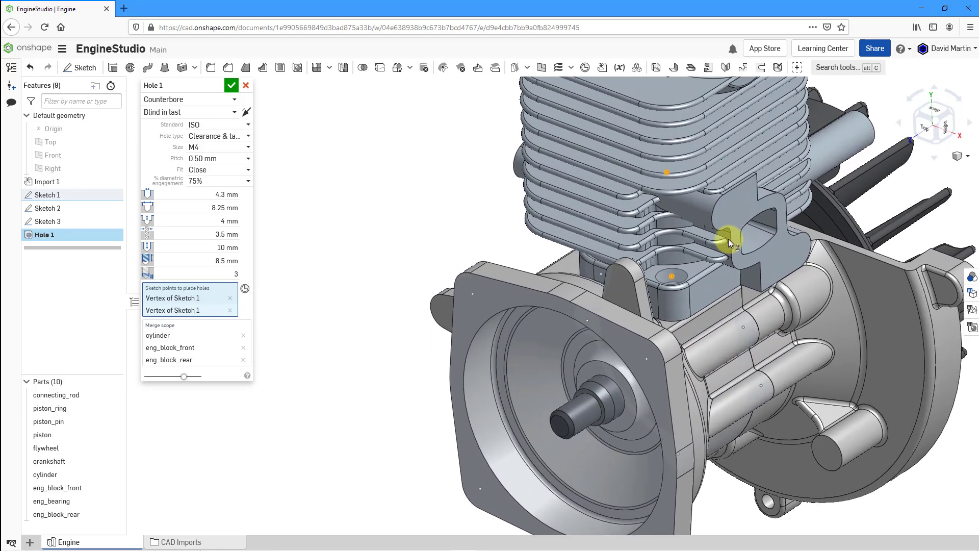
{"action": "right_click_drag", "start_coordinate": [716, 274], "coordinate": [699, 289]}
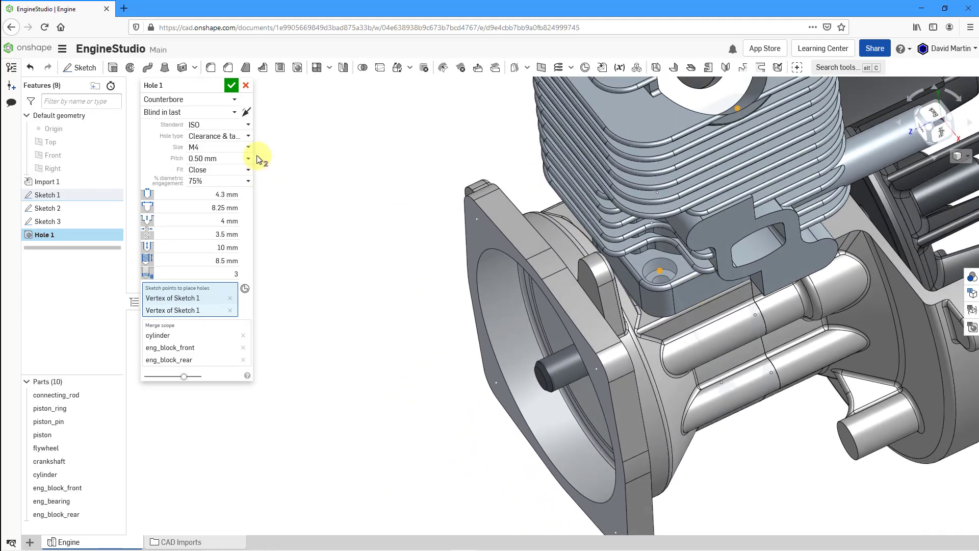
- Try the Simple hole style and restore the Counterbore style
{"action": "left_click", "coordinate": [229, 105]}
{"action": "left_click", "coordinate": [196, 112]}
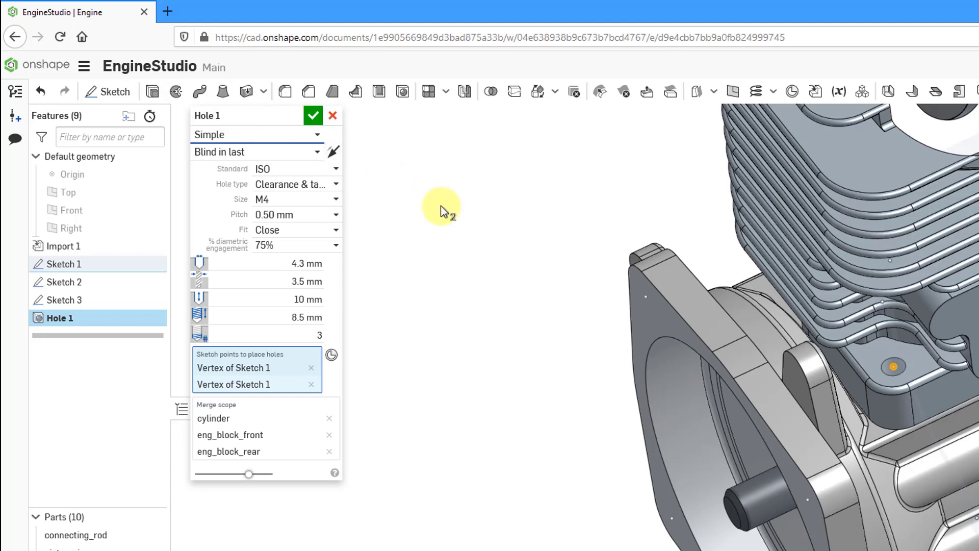
{"action": "left_click", "coordinate": [319, 139]}
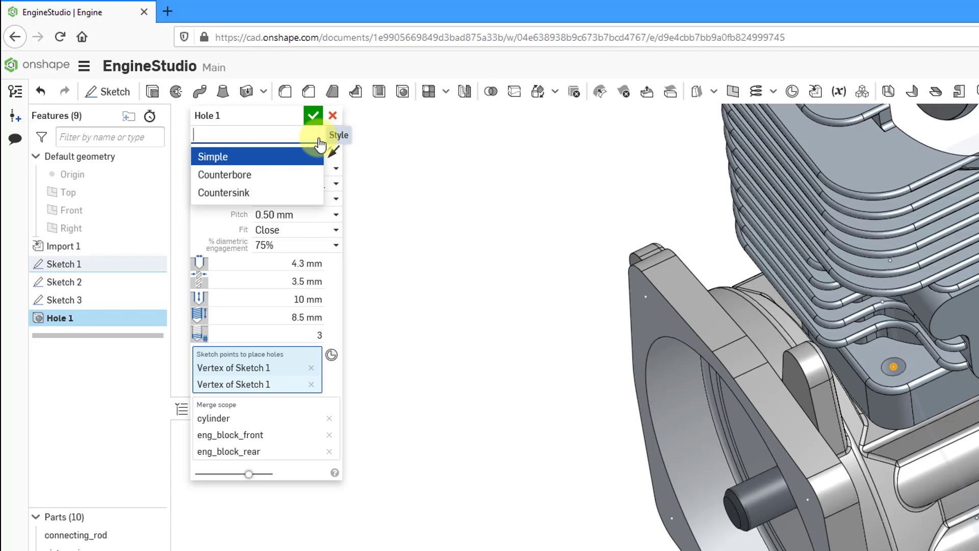
{"action": "left_click", "coordinate": [246, 177]}
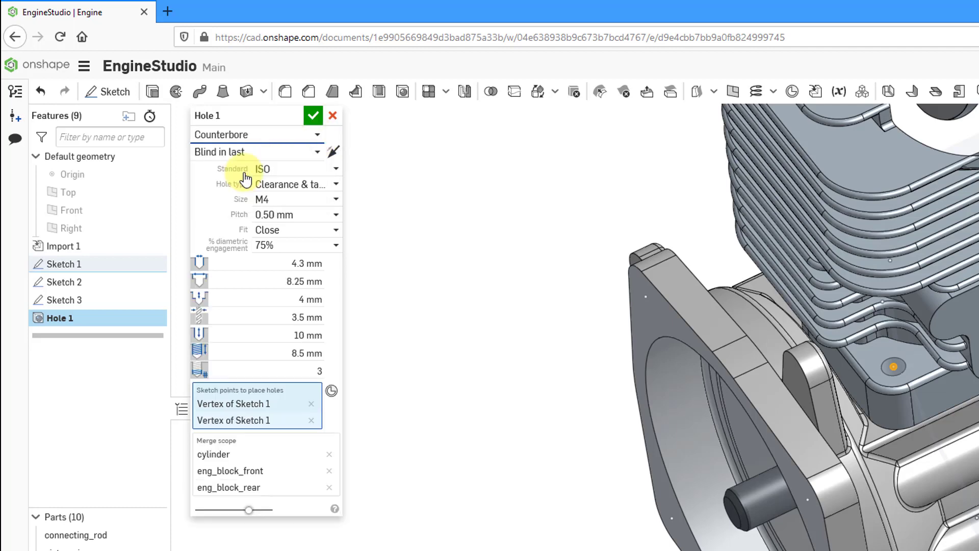
- Try the ANSI standard for the hole, browse its sizes, and switch the standard to DIN
{"action": "left_click", "coordinate": [332, 171]}
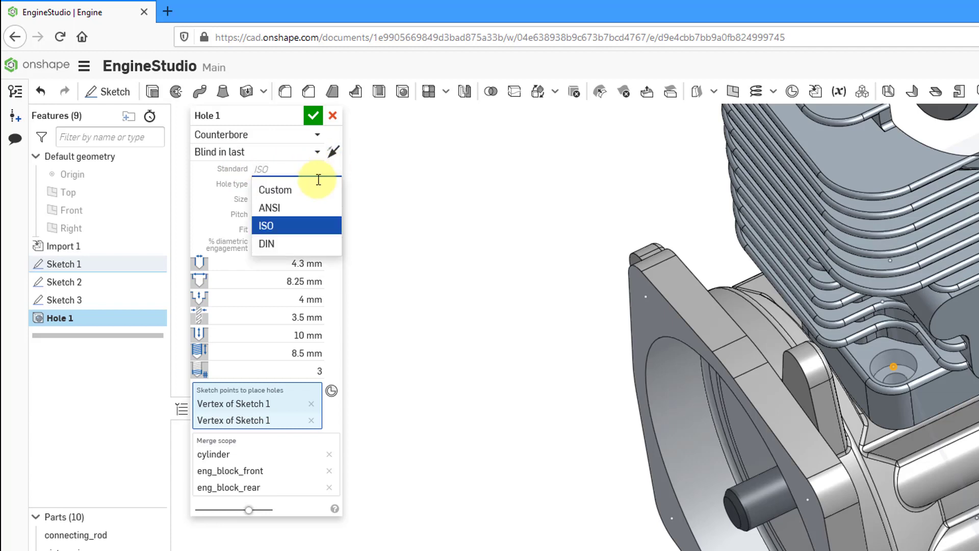
{"action": "left_click", "coordinate": [283, 214]}
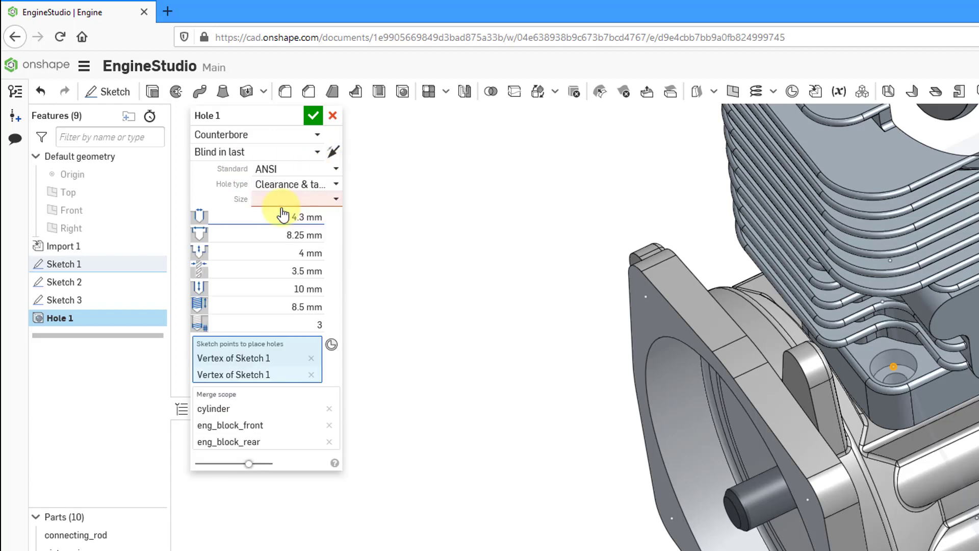
{"action": "left_click", "coordinate": [332, 200]}
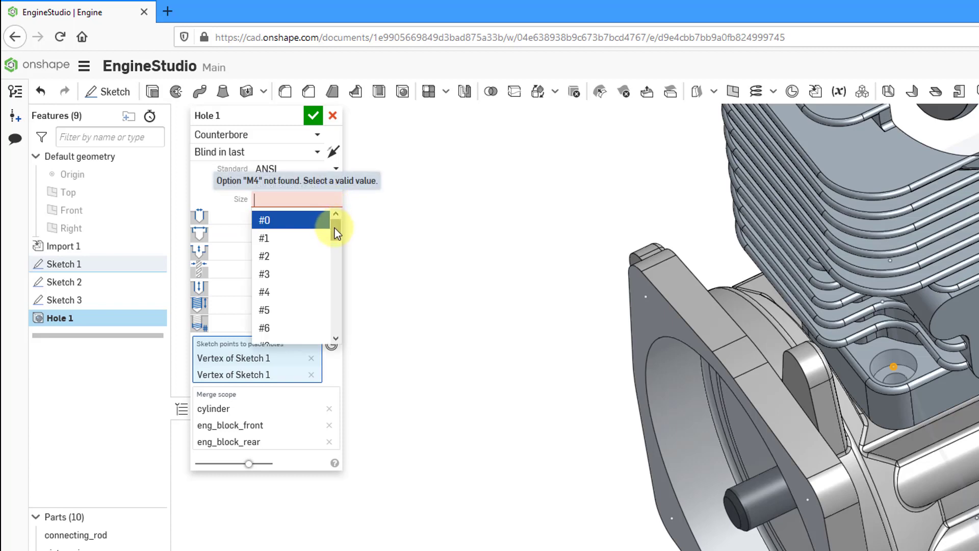
{"action": "mouse_move", "coordinate": [335, 228]}
{"action": "left_mouse_down"}
{"action": "mouse_move", "coordinate": [333, 281]}
{"action": "mouse_move", "coordinate": [332, 242]}
{"action": "left_mouse_up"}
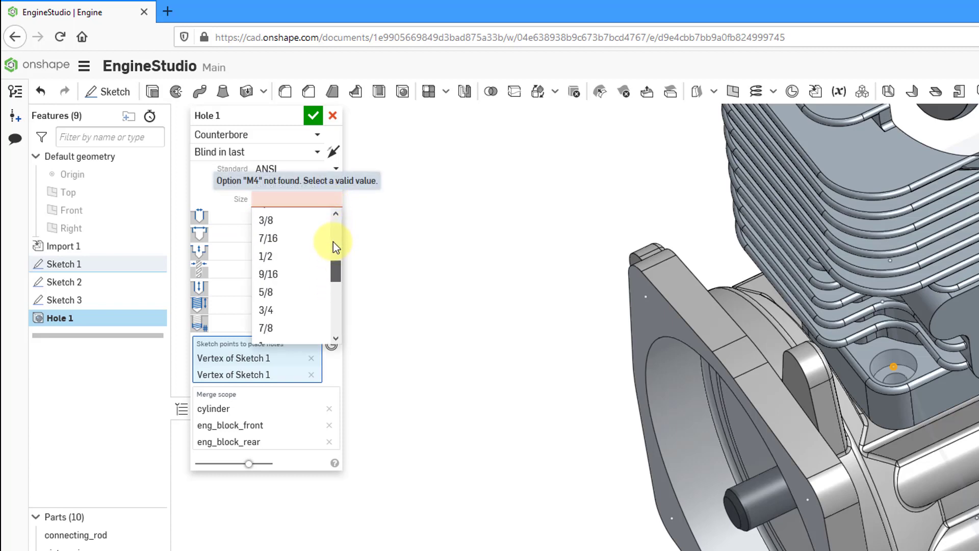
{"action": "left_click", "coordinate": [332, 174]}
{"action": "left_click", "coordinate": [333, 170]}
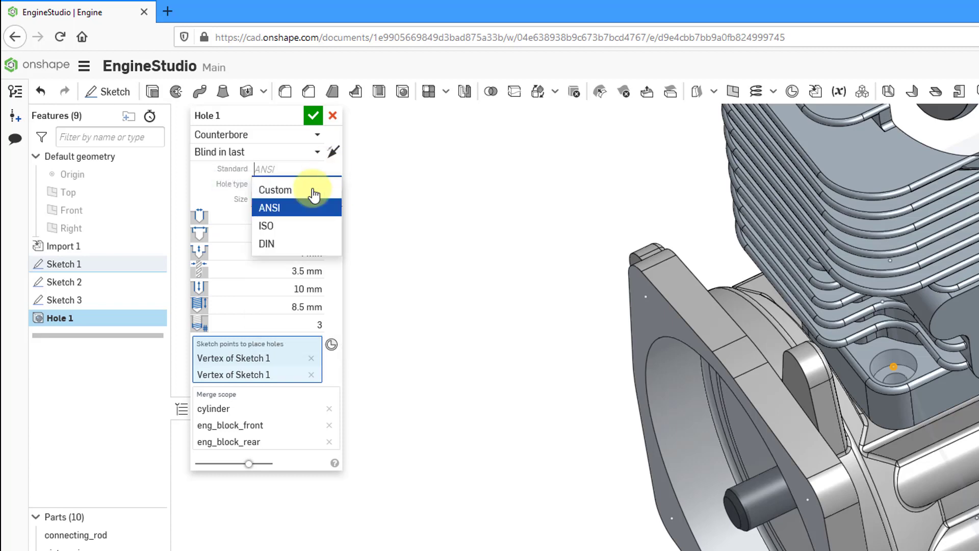
{"action": "left_click", "coordinate": [289, 244]}
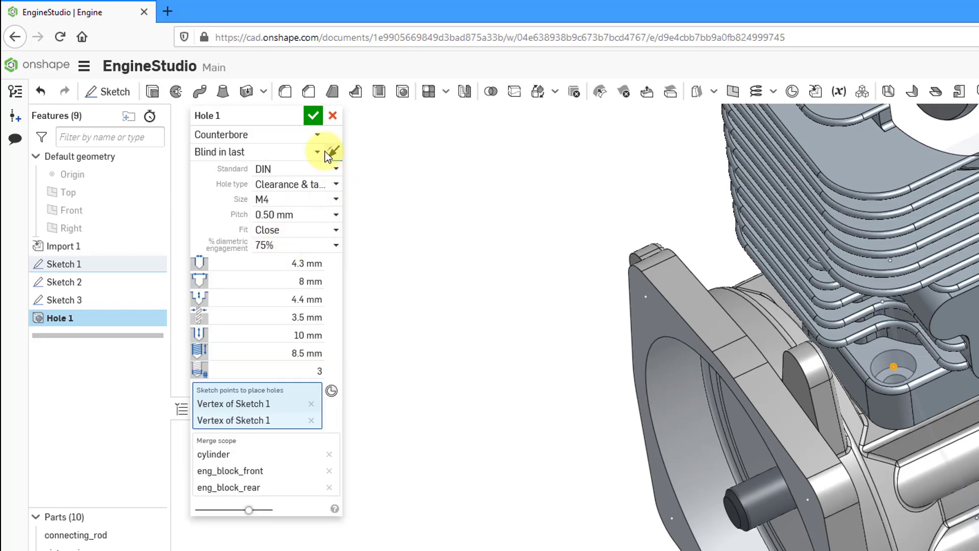
- Try the Custom standard for the hole and return the standard to ISO
{"action": "left_click", "coordinate": [336, 171]}
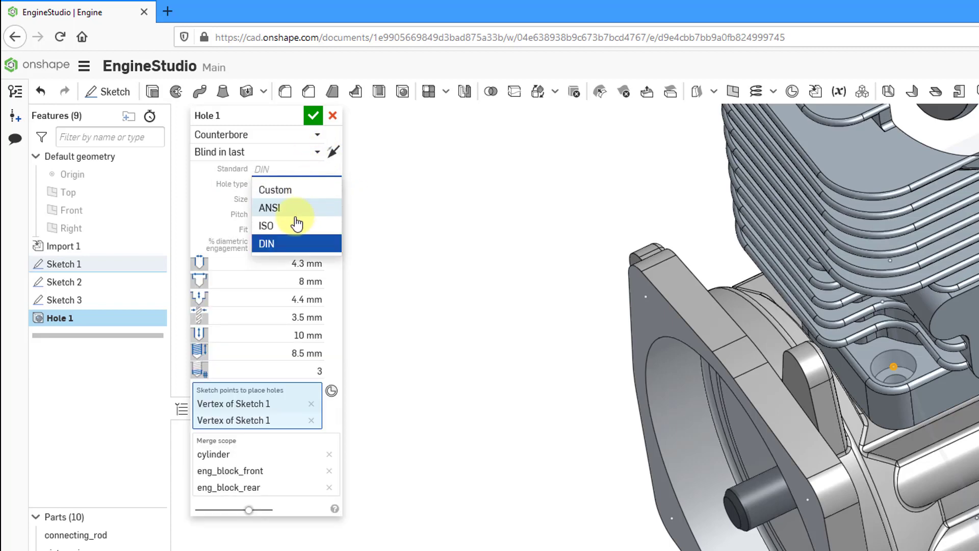
{"action": "left_click", "coordinate": [296, 193]}
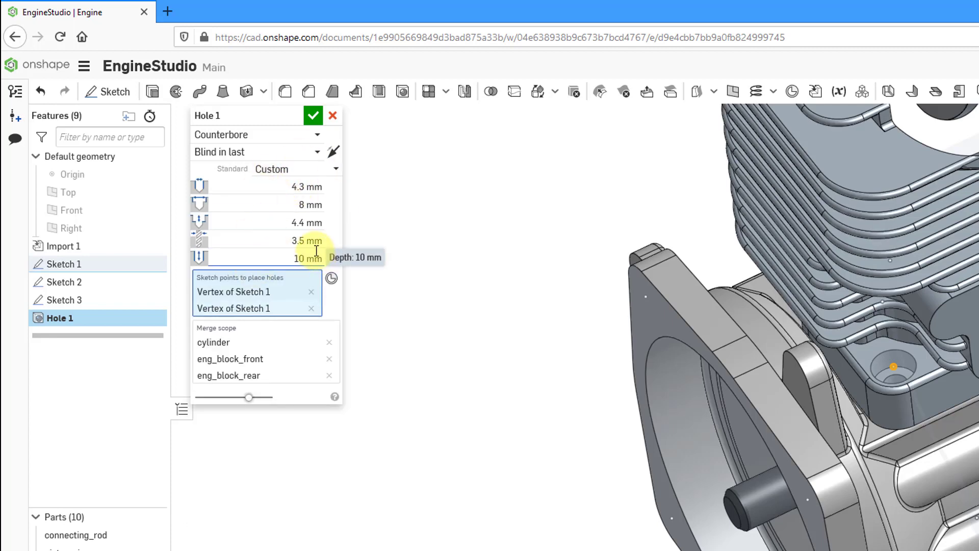
{"action": "left_click", "coordinate": [331, 174]}
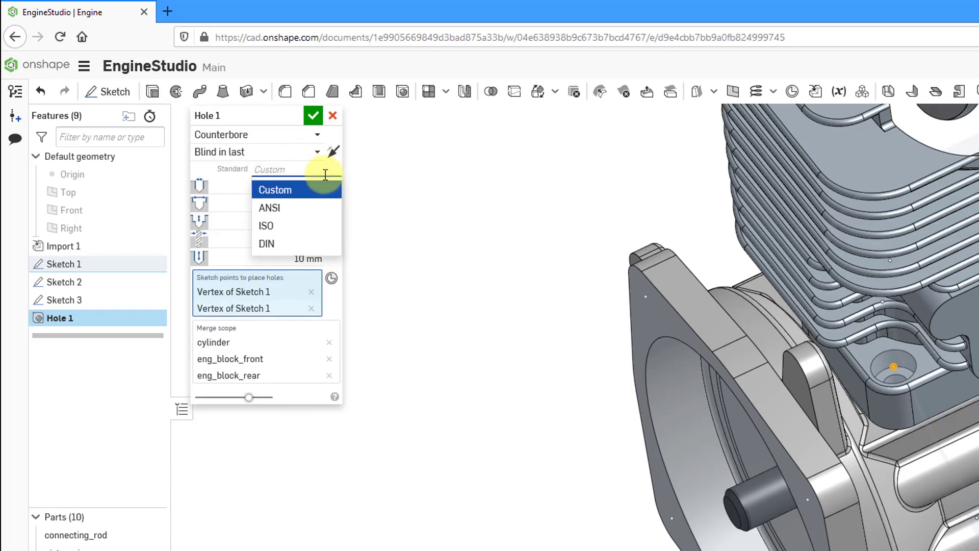
{"action": "left_click", "coordinate": [292, 228]}
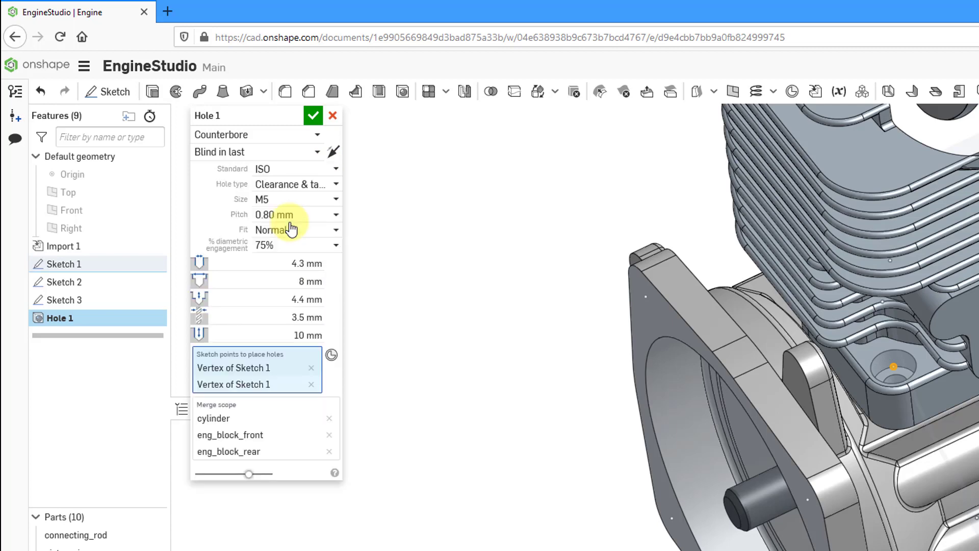
- Try the Drilled hole type, browse its drill sizes, and restore the Clearance & tapped type
{"action": "left_click", "coordinate": [337, 188]}
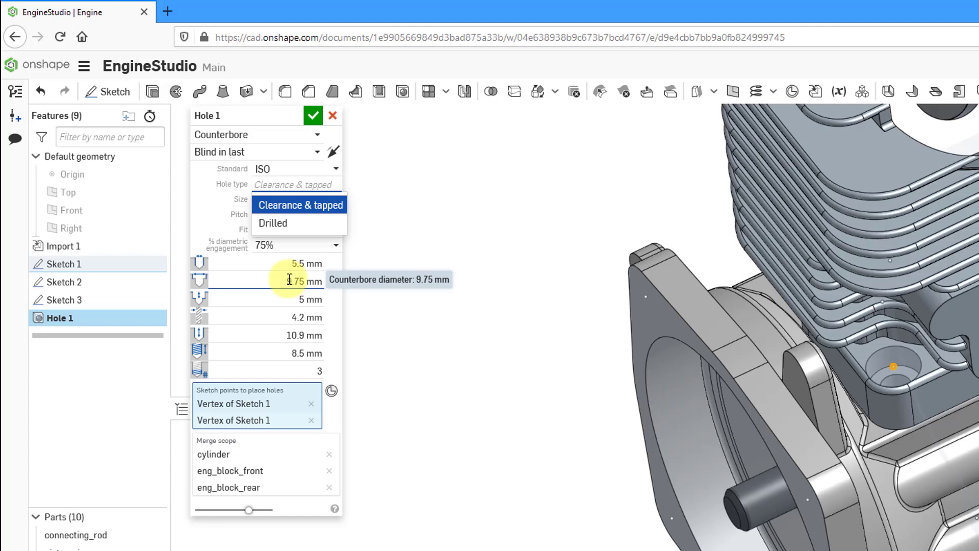
{"action": "left_click", "coordinate": [311, 225]}
{"action": "left_click", "coordinate": [336, 203]}
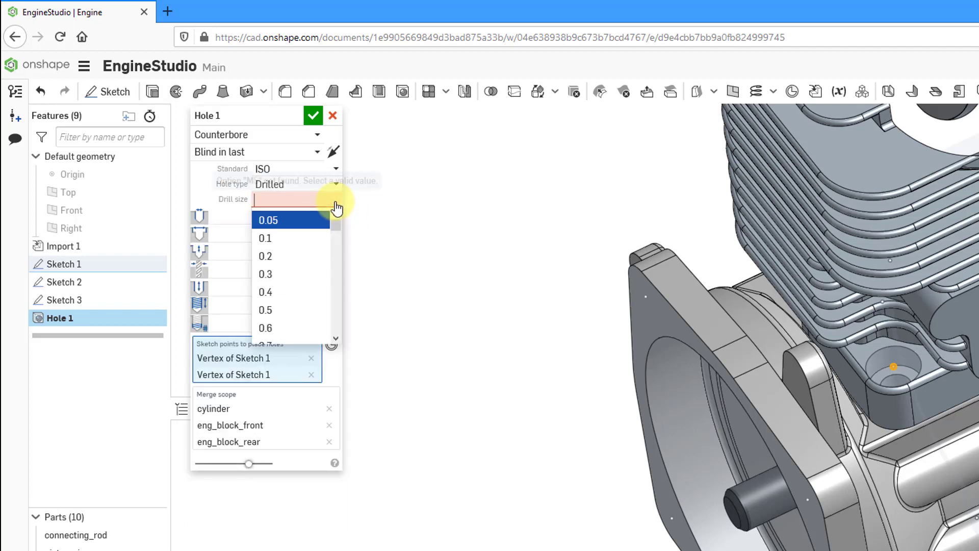
{"action": "mouse_move", "coordinate": [333, 225]}
{"action": "left_mouse_down"}
{"action": "mouse_move", "coordinate": [335, 262]}
{"action": "mouse_move", "coordinate": [337, 211]}
{"action": "left_mouse_up"}
{"action": "left_click", "coordinate": [338, 187]}
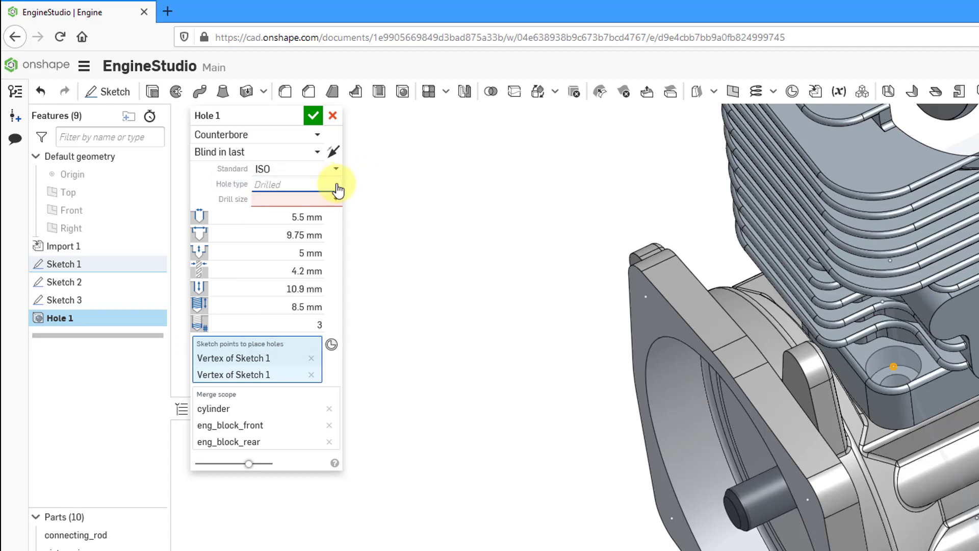
{"action": "left_click", "coordinate": [334, 185]}
{"action": "left_click", "coordinate": [323, 206]}
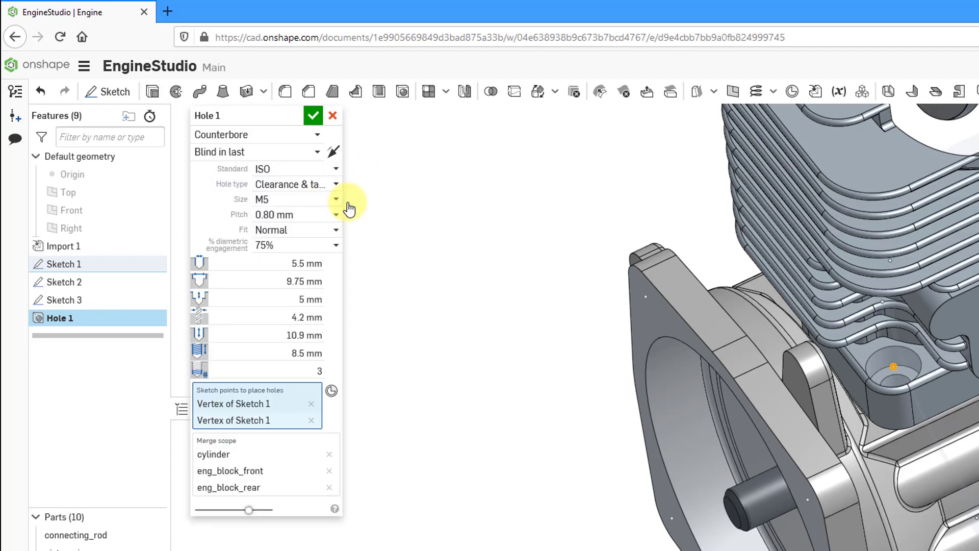
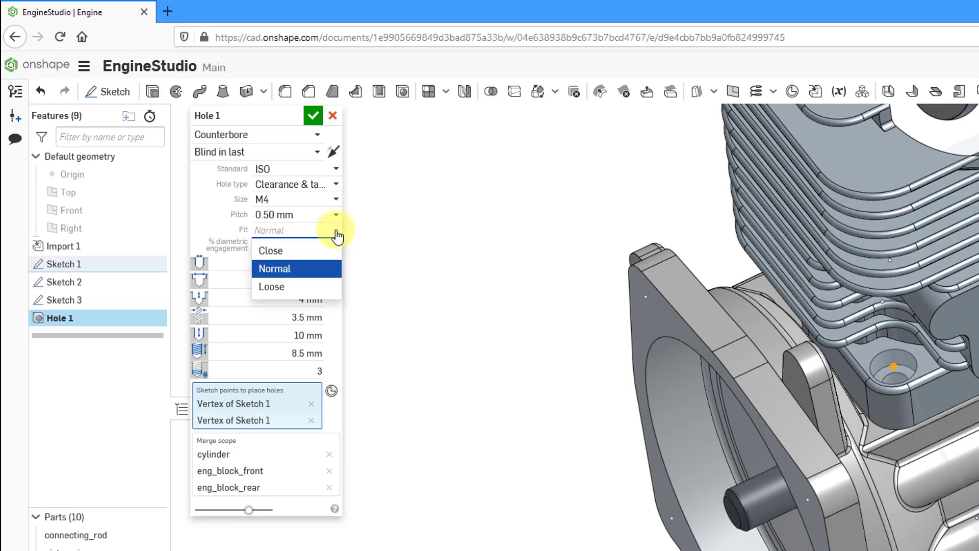
- Set the hole fit to Loose, keeping 75% diametric engagement and the Blind in last termination
{"action": "left_click", "coordinate": [317, 288]}
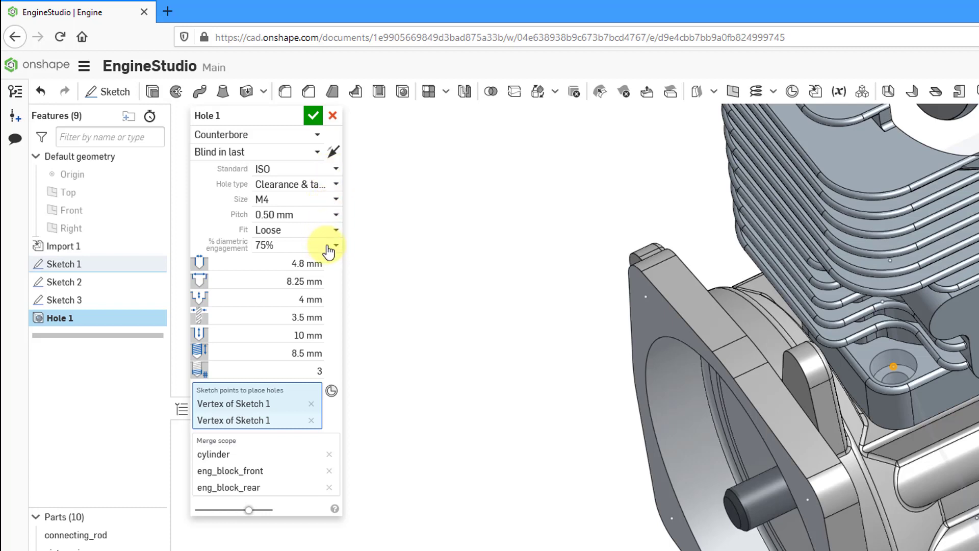
{"action": "left_click", "coordinate": [327, 247]}
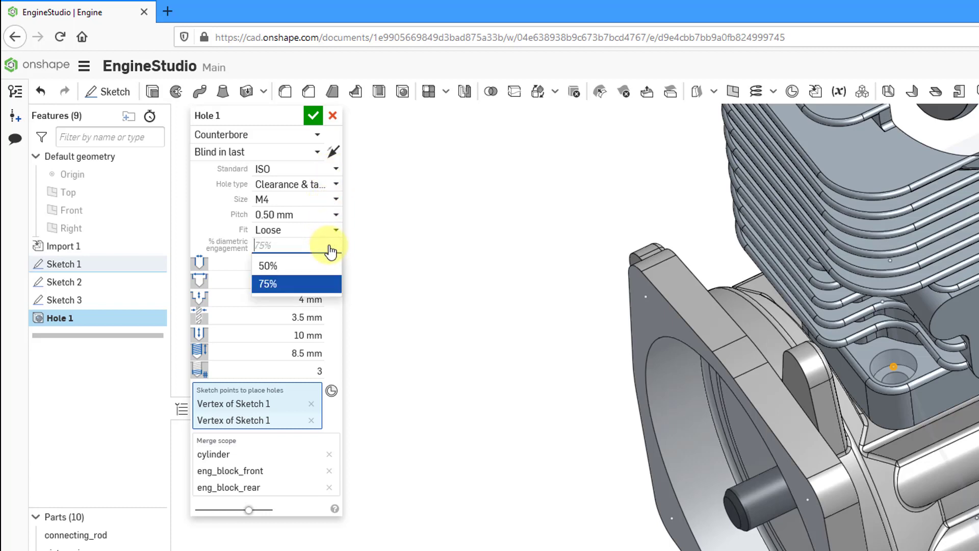
{"action": "left_click", "coordinate": [291, 284]}
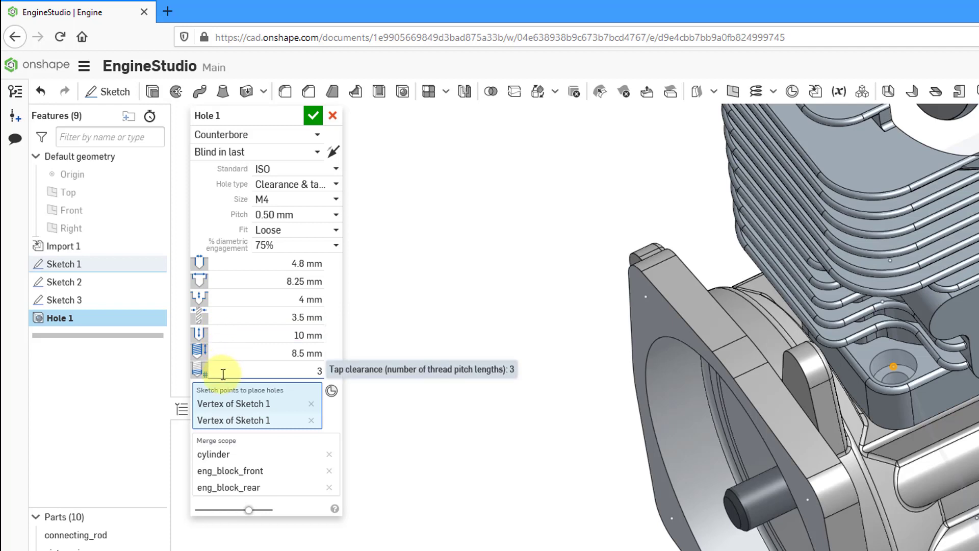
{"action": "left_click", "coordinate": [319, 152]}
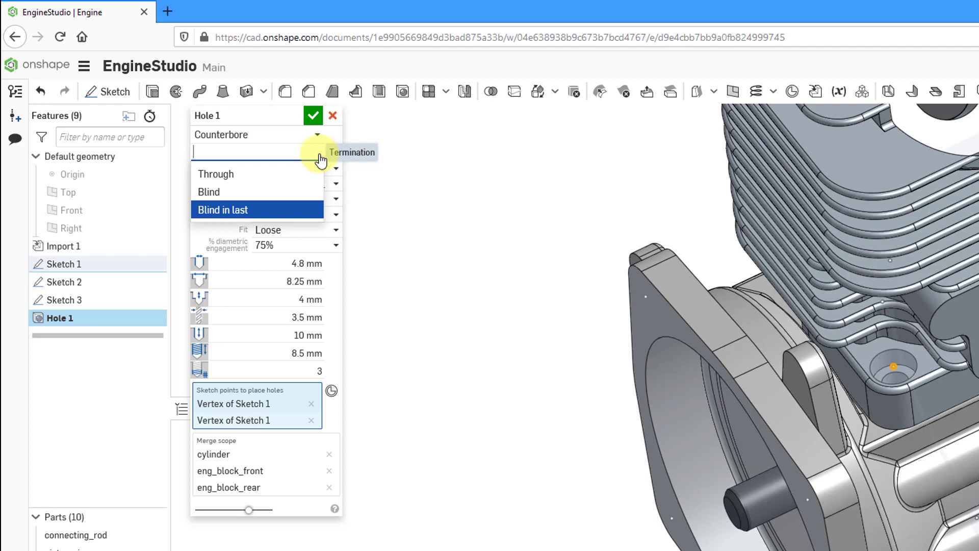
{"action": "key", "text": "Return"}
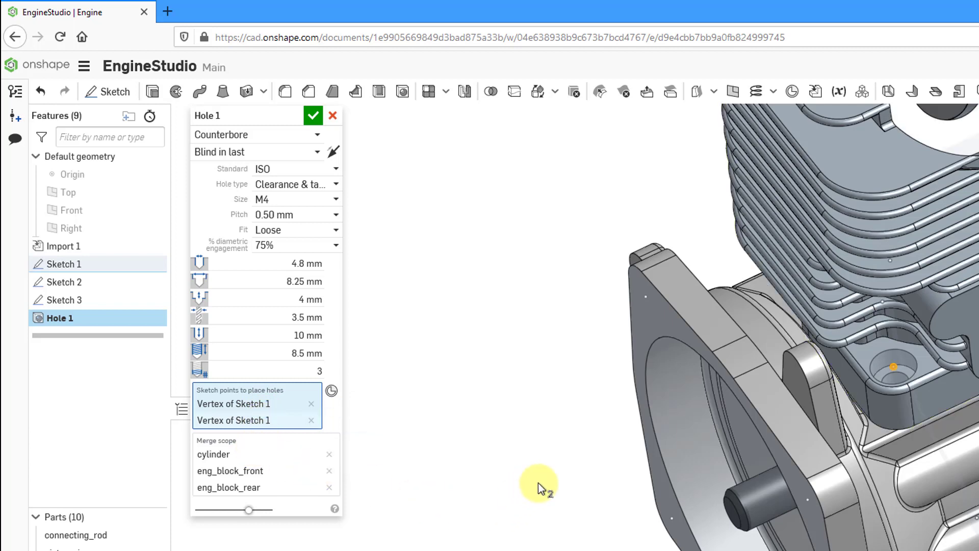
- Remove cylinder, eng_block_front and eng_block_rear from the hole's merge scope and hide the eng_block_front part
{"action": "right_click_drag", "start_coordinate": [566, 459], "coordinate": [566, 437]}
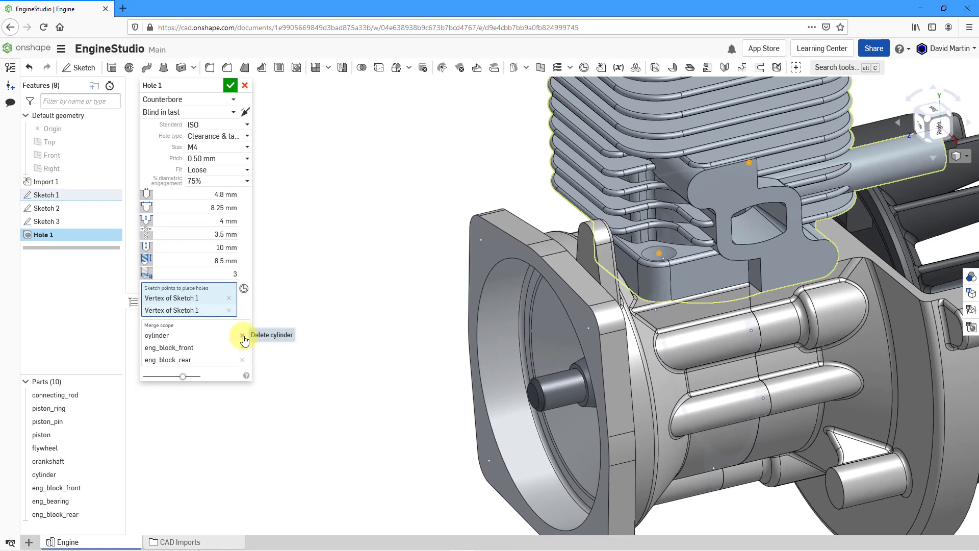
{"action": "left_click", "coordinate": [244, 339]}
{"action": "left_click", "coordinate": [244, 340]}
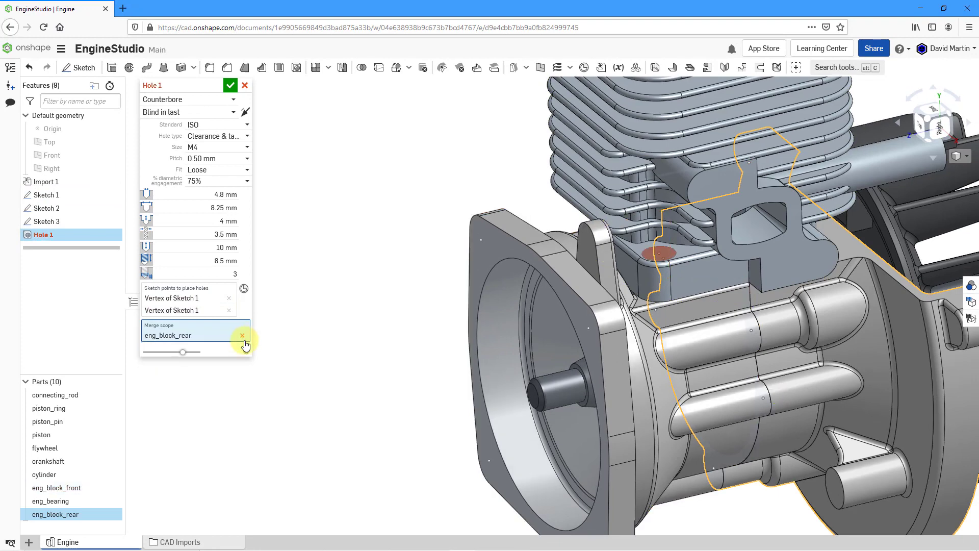
{"action": "left_click", "coordinate": [244, 339]}
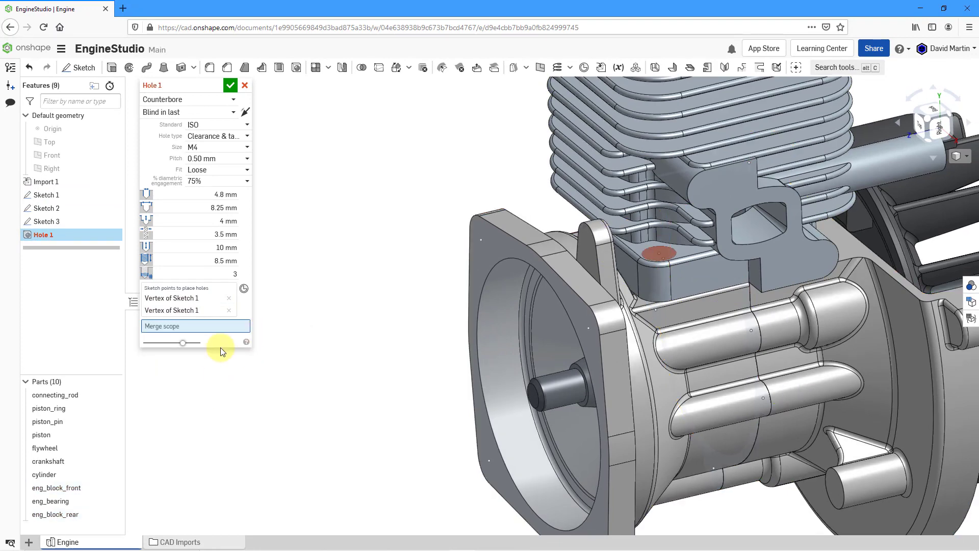
{"action": "left_click", "coordinate": [112, 488]}
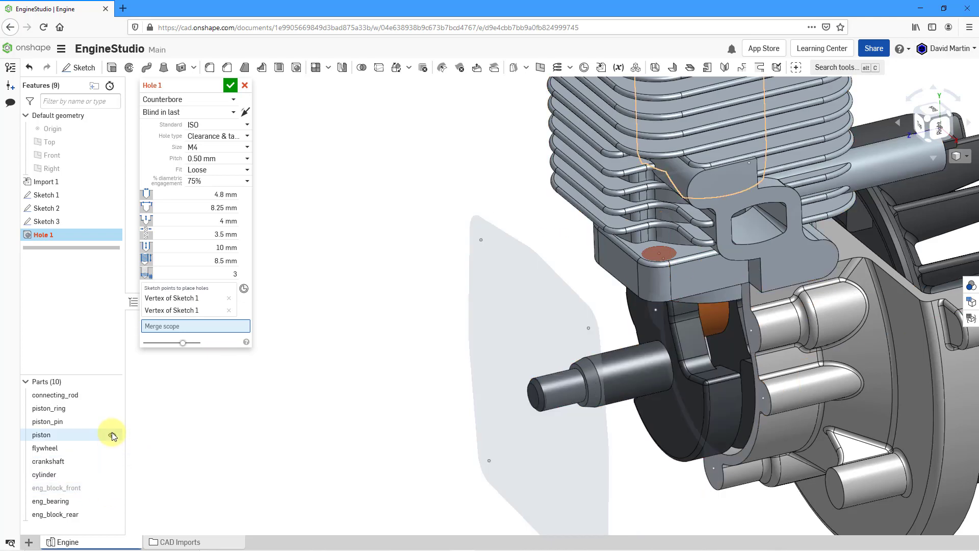
- Hide the cylinder to examine the hole previews, and show the cylinder and eng_block_front parts again
{"action": "left_click", "coordinate": [112, 474]}
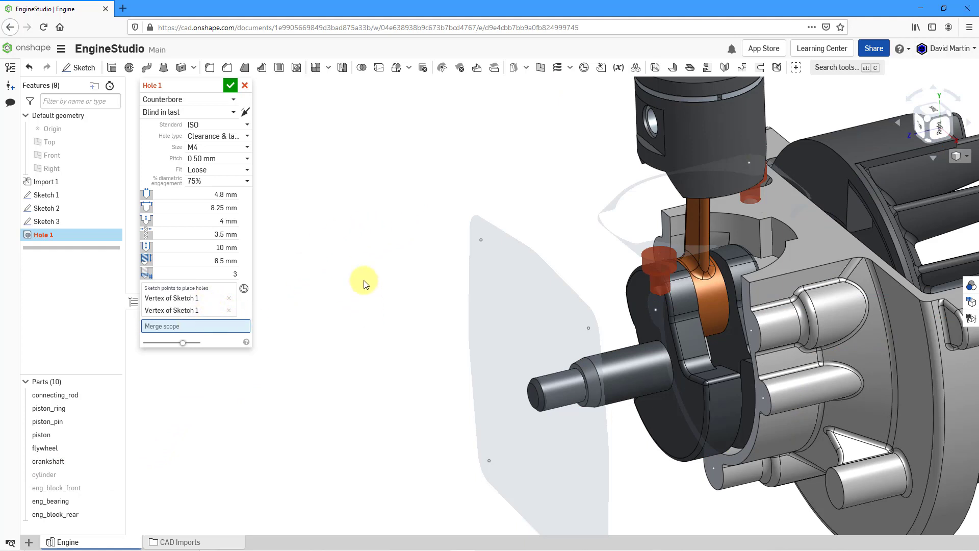
{"action": "mouse_move", "coordinate": [382, 287]}
{"action": "right_mouse_down"}
{"action": "mouse_move", "coordinate": [422, 265]}
{"action": "mouse_move", "coordinate": [403, 276]}
{"action": "mouse_move", "coordinate": [363, 269]}
{"action": "mouse_move", "coordinate": [368, 278]}
{"action": "mouse_move", "coordinate": [361, 266]}
{"action": "mouse_move", "coordinate": [374, 275]}
{"action": "right_mouse_up"}
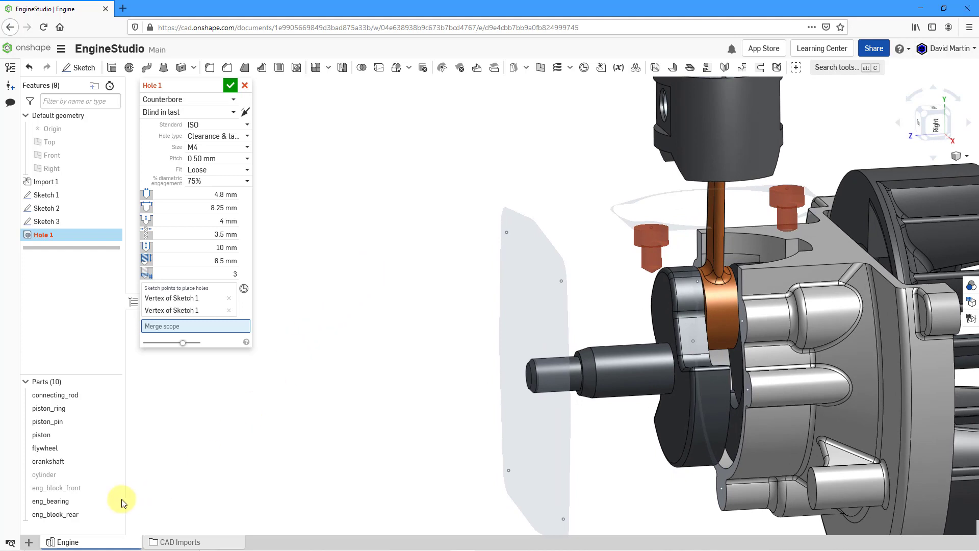
{"action": "left_click", "coordinate": [110, 475]}
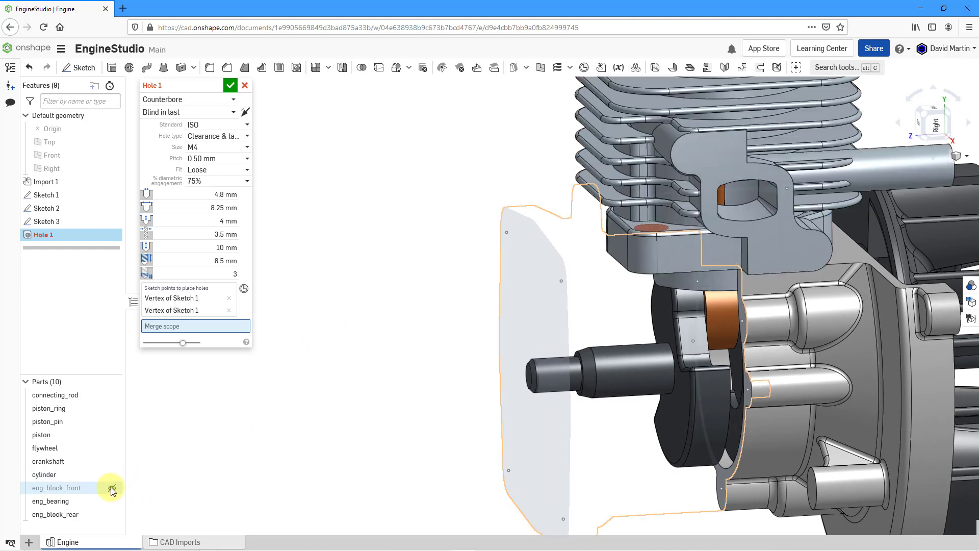
{"action": "left_click", "coordinate": [111, 489]}
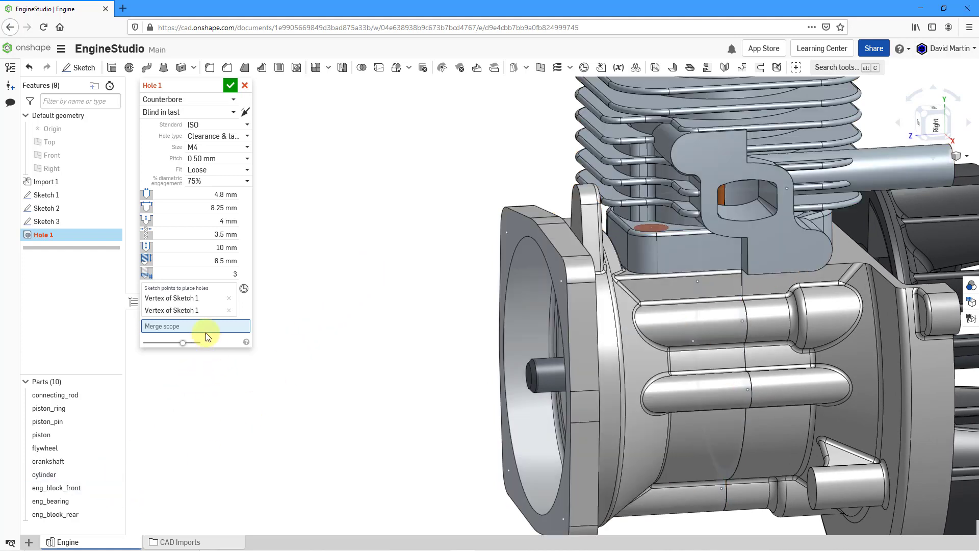
- Add cylinder, eng_block_front and eng_block_rear to the merge scope and accept the counterbore hole feature
{"action": "left_click", "coordinate": [619, 103]}
{"action": "left_click", "coordinate": [717, 321]}
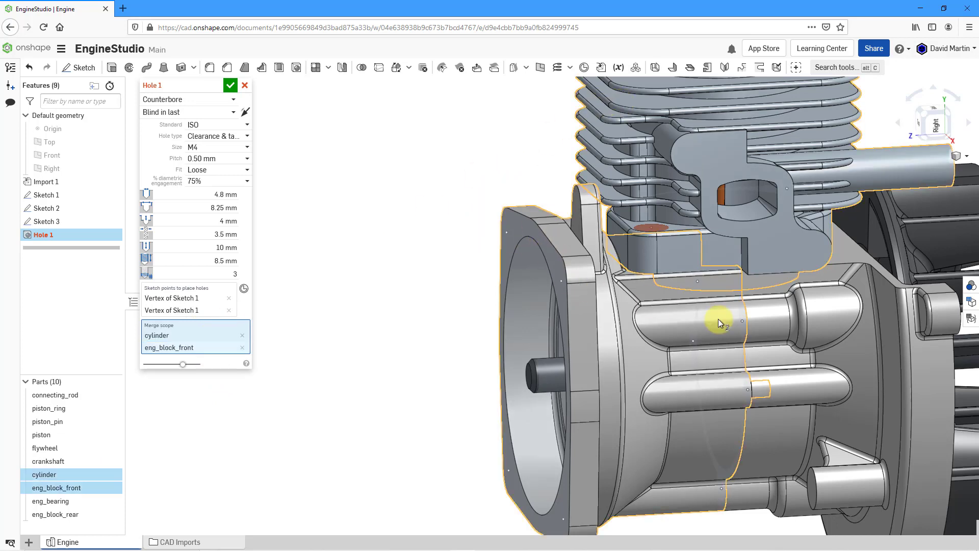
{"action": "left_click", "coordinate": [828, 326]}
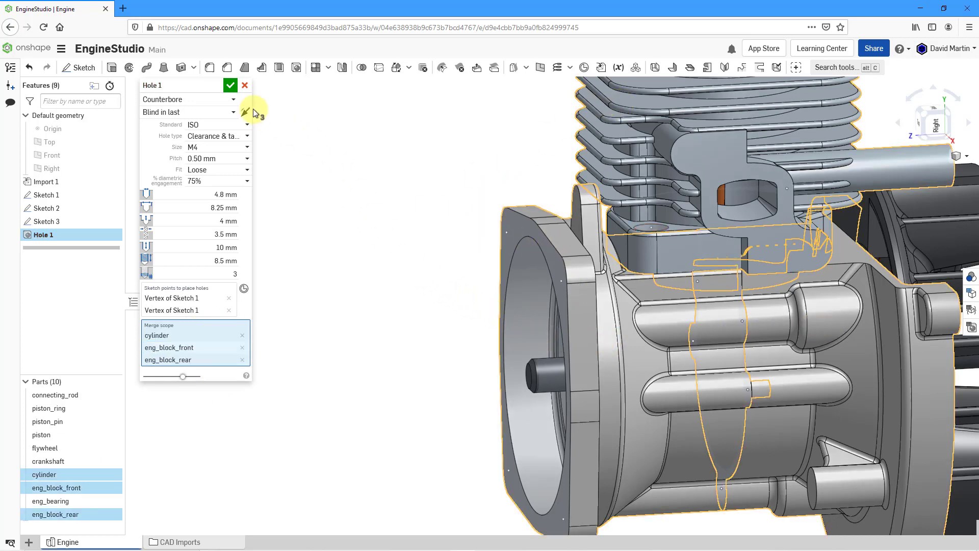
{"action": "left_click", "coordinate": [230, 86]}
- Hide the eng_block_front part to expose the Sketch 2 points on the mating face of eng_block_rear
{"action": "scroll", "coordinate": [400, 287], "scroll_direction": "down", "scroll_amount": 2}
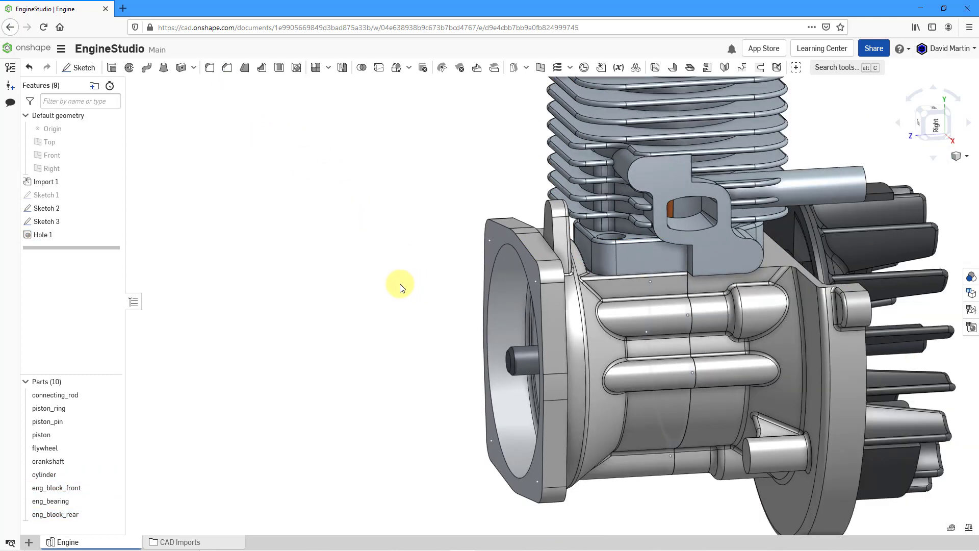
{"action": "scroll", "coordinate": [400, 287], "scroll_direction": "down", "scroll_amount": 1}
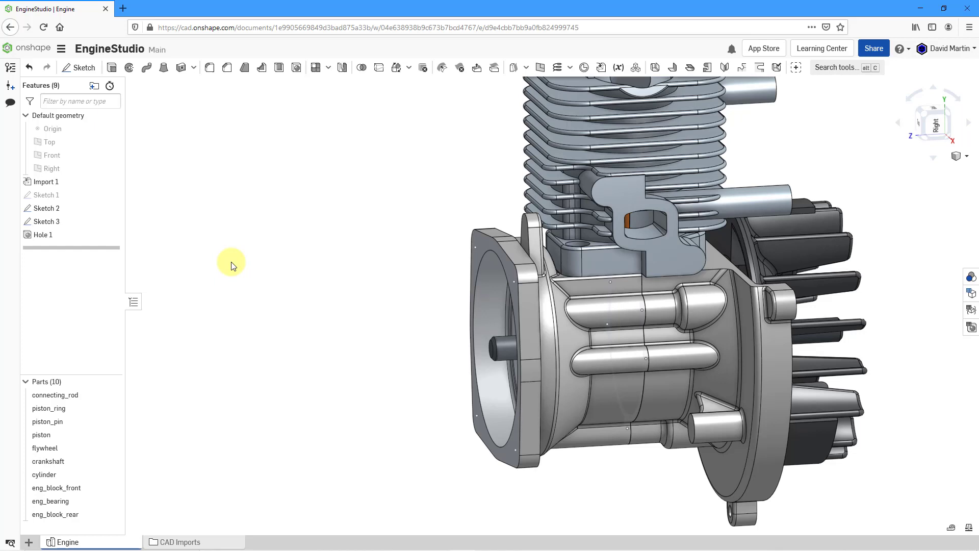
{"action": "left_click", "coordinate": [479, 243]}
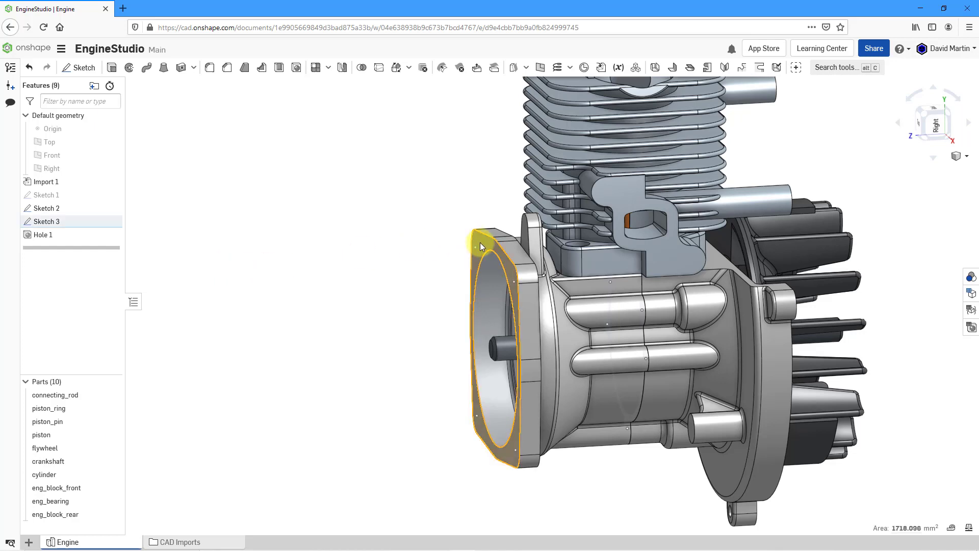
{"action": "left_click", "coordinate": [114, 488]}
{"action": "right_click_drag", "start_coordinate": [508, 292], "coordinate": [506, 317]}
{"action": "left_click", "coordinate": [364, 361]}
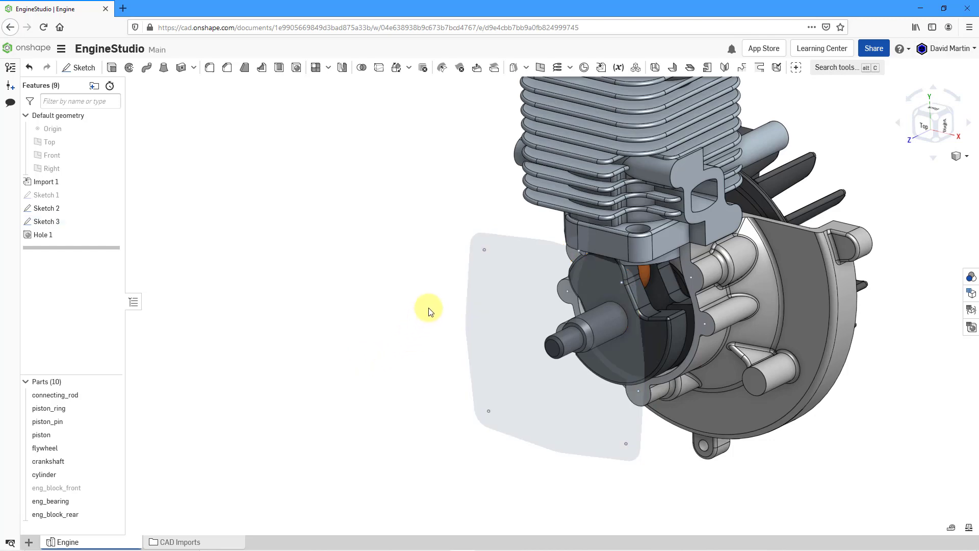
{"action": "mouse_move", "coordinate": [428, 307]}
{"action": "right_mouse_down"}
{"action": "mouse_move", "coordinate": [492, 275]}
{"action": "mouse_move", "coordinate": [474, 285]}
{"action": "right_mouse_up"}
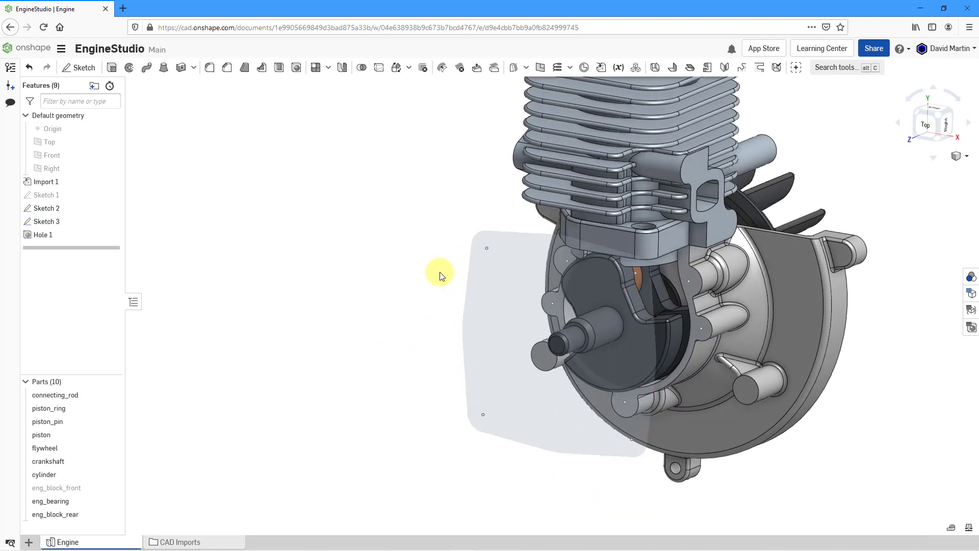
- Create a second hole feature on the five Sketch 2 points of eng_block_rear, using the counterbore ISO M4 Blind in last settings
{"action": "left_click", "coordinate": [296, 68]}
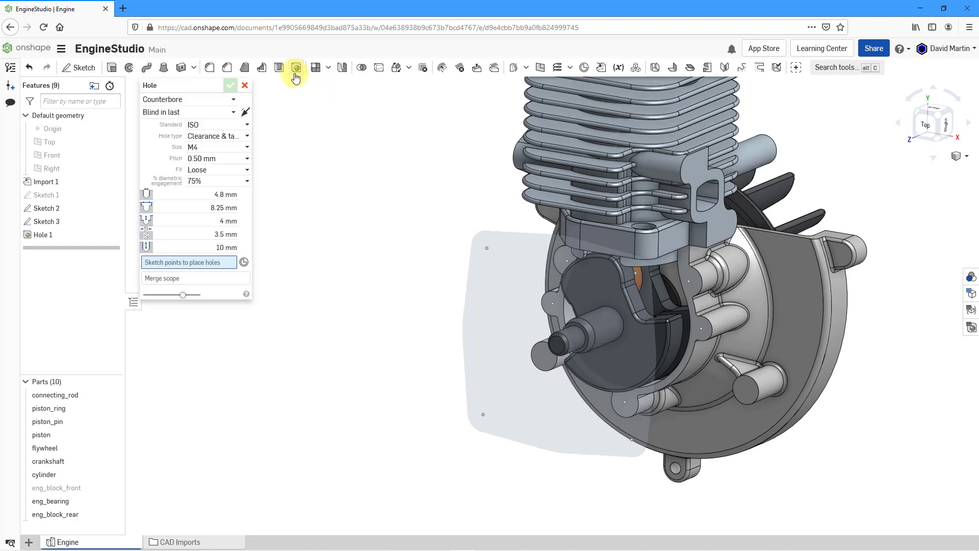
{"action": "left_click", "coordinate": [570, 274]}
{"action": "left_click", "coordinate": [552, 302]}
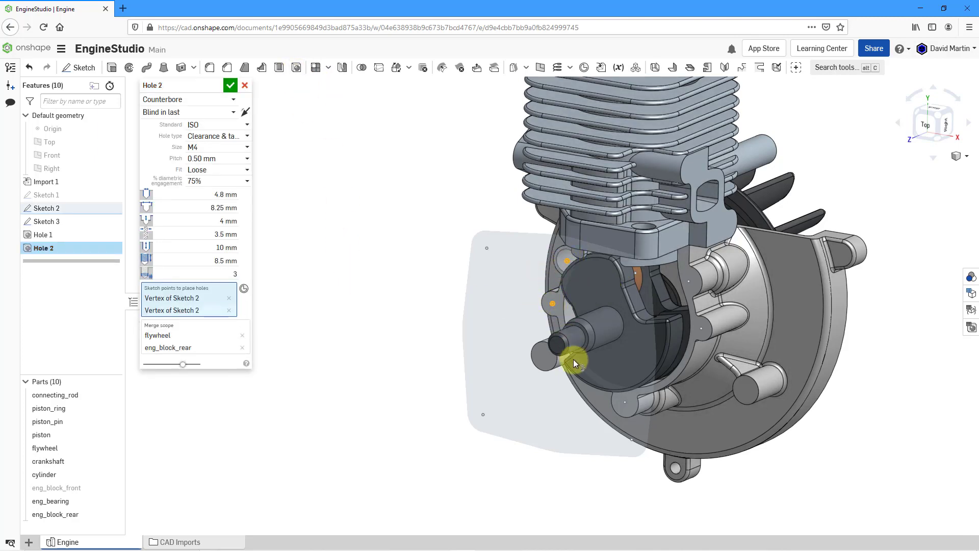
{"action": "left_click", "coordinate": [623, 402]}
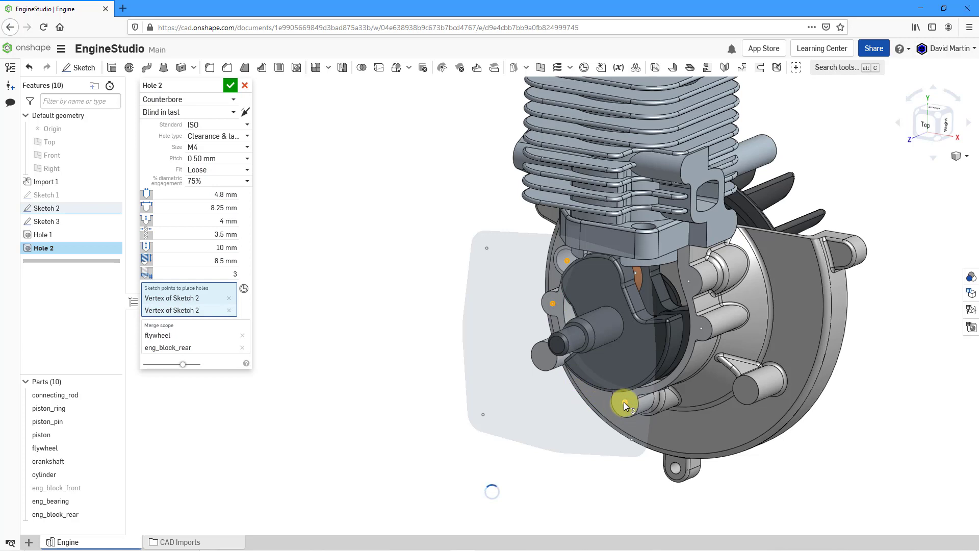
{"action": "left_click", "coordinate": [702, 326]}
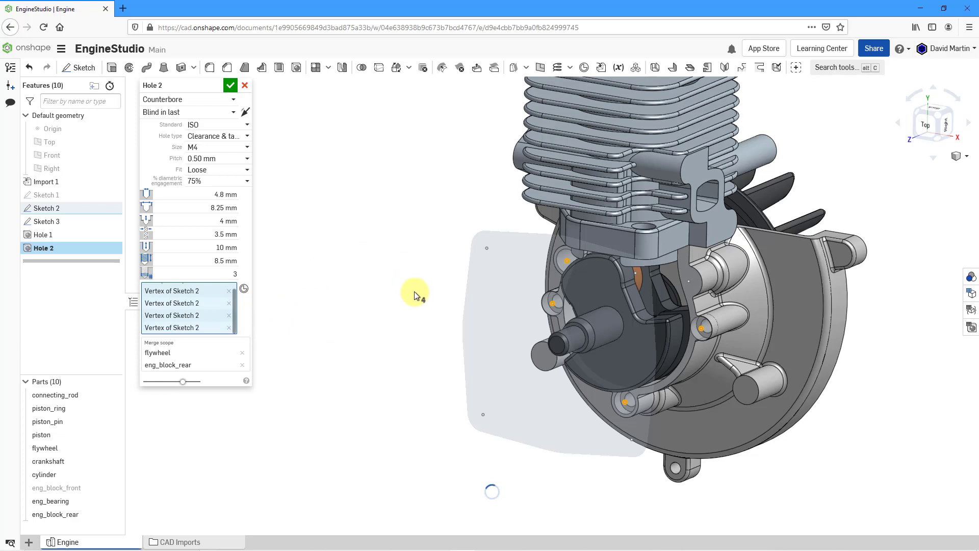
{"action": "right_click_drag", "start_coordinate": [414, 292], "coordinate": [396, 291]}
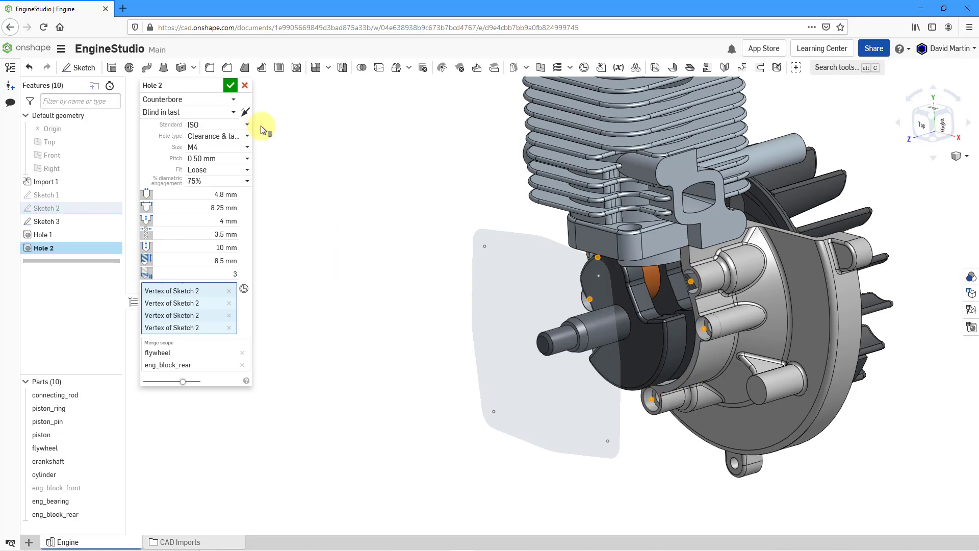
{"action": "left_click", "coordinate": [230, 85]}
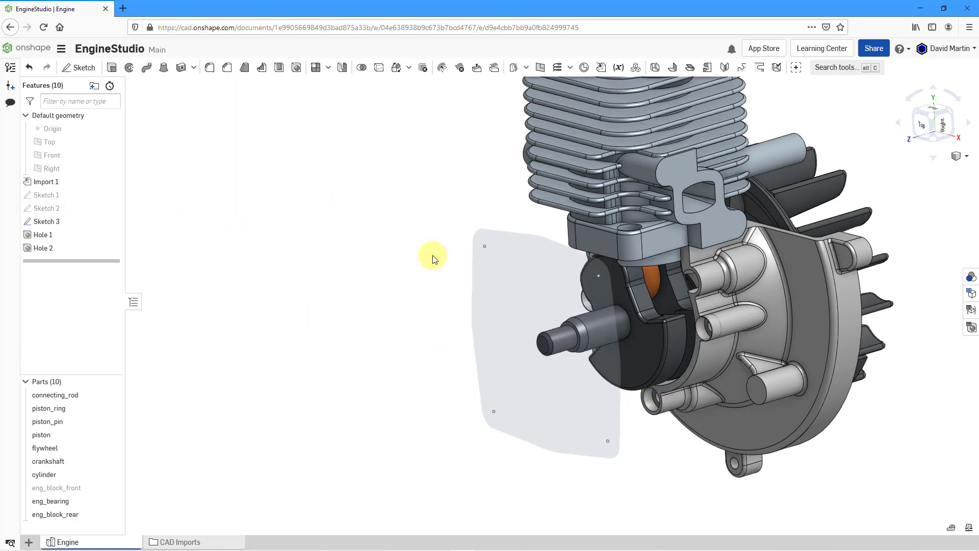
- Edit Hole 2 and change its style to Simple and its termination to Blind
{"action": "right_click", "coordinate": [61, 249]}
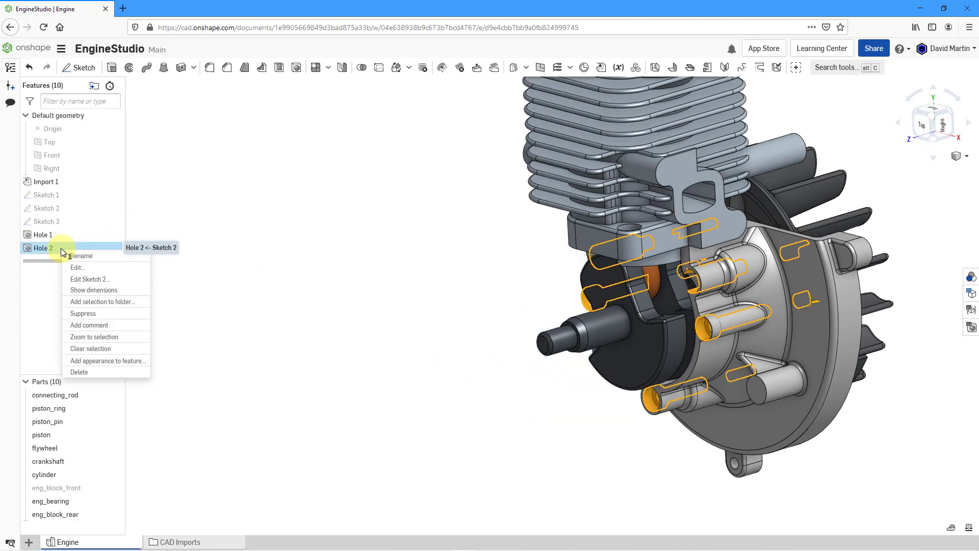
{"action": "left_click", "coordinate": [78, 268]}
{"action": "key", "text": "n"}
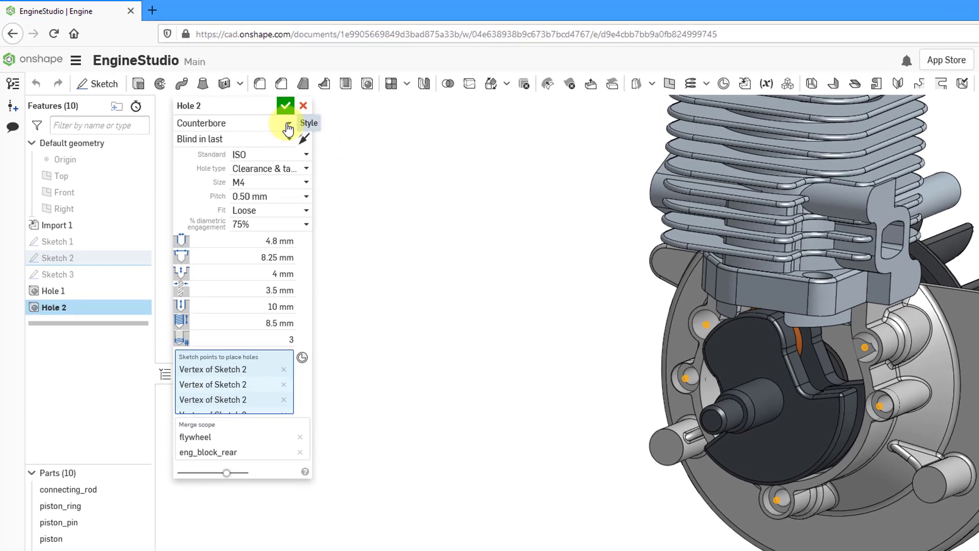
{"action": "left_click", "coordinate": [231, 102]}
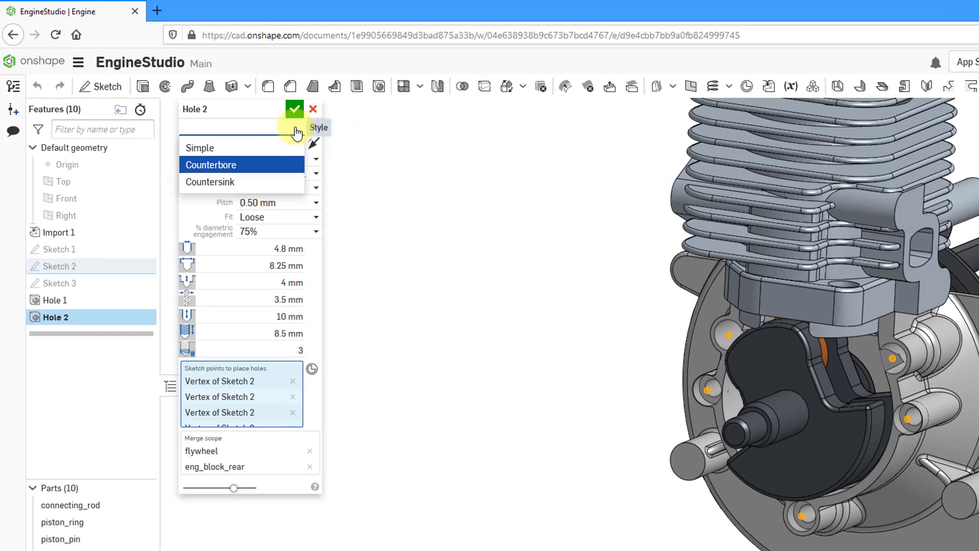
{"action": "left_click", "coordinate": [204, 149]}
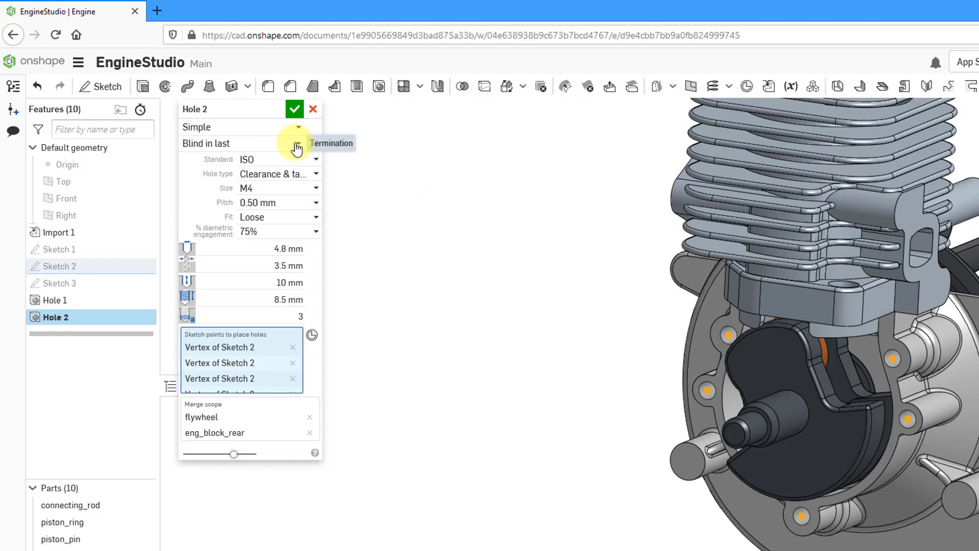
{"action": "left_click", "coordinate": [296, 146]}
{"action": "left_click", "coordinate": [252, 182]}
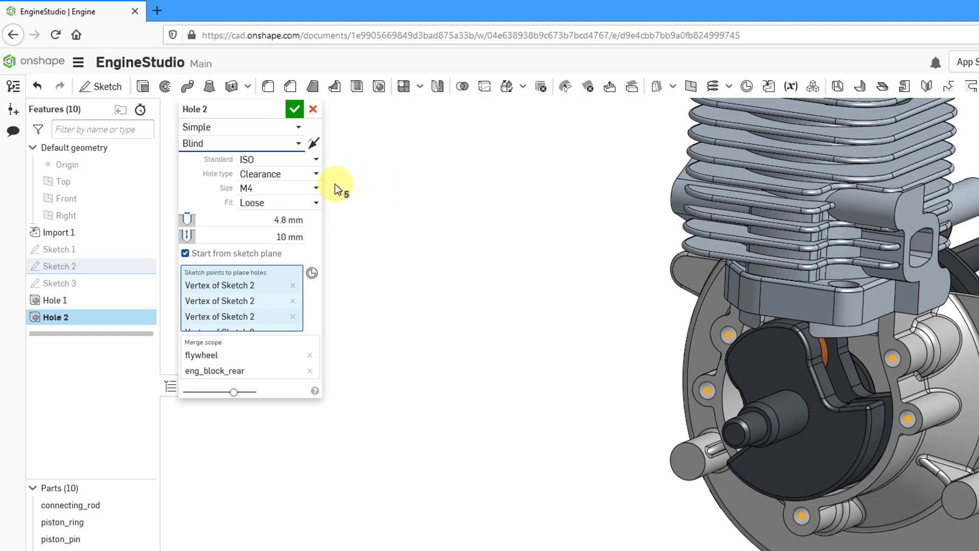
- Set the size of Hole 2 to M5 and its hole type to Tapped
{"action": "left_click", "coordinate": [316, 190]}
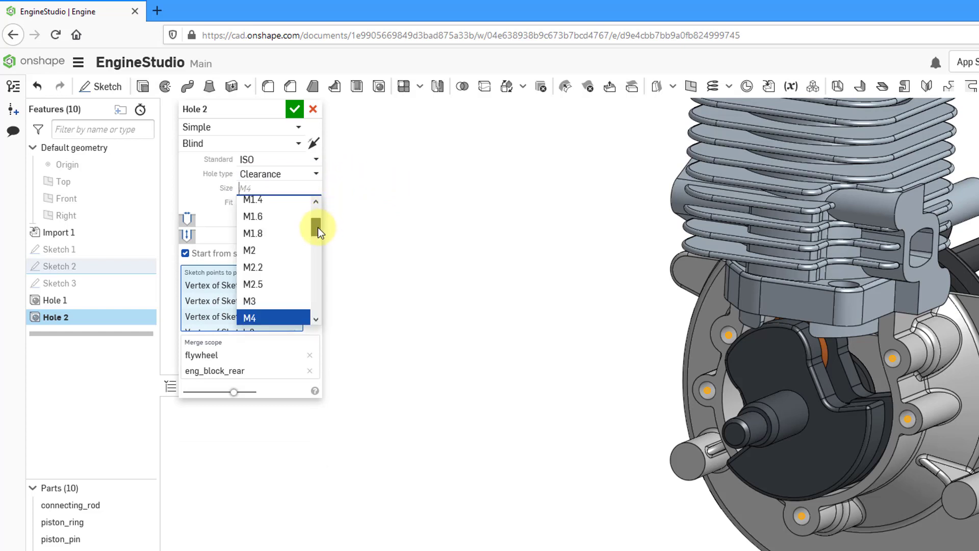
{"action": "scroll", "coordinate": [317, 234], "scroll_direction": "down", "scroll_amount": 2}
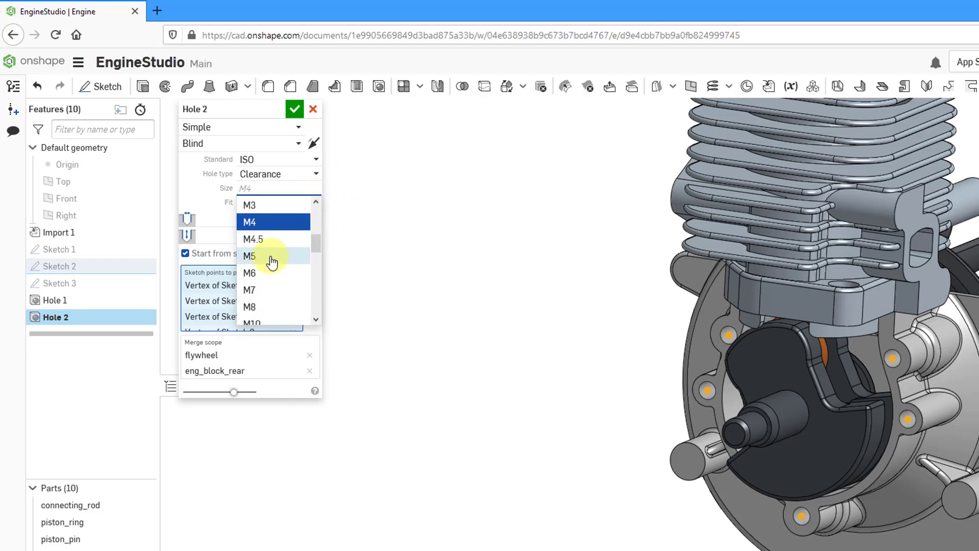
{"action": "left_click", "coordinate": [272, 257]}
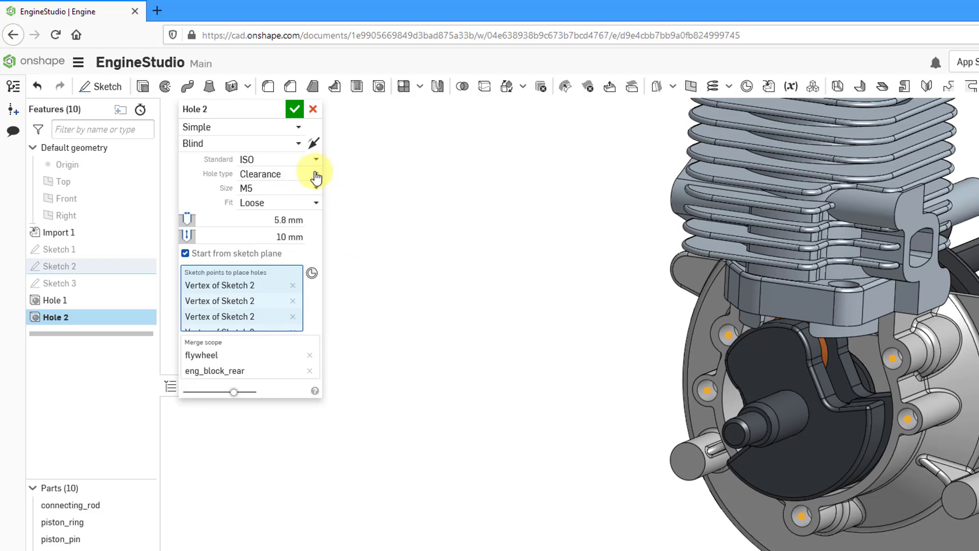
{"action": "left_click", "coordinate": [315, 176]}
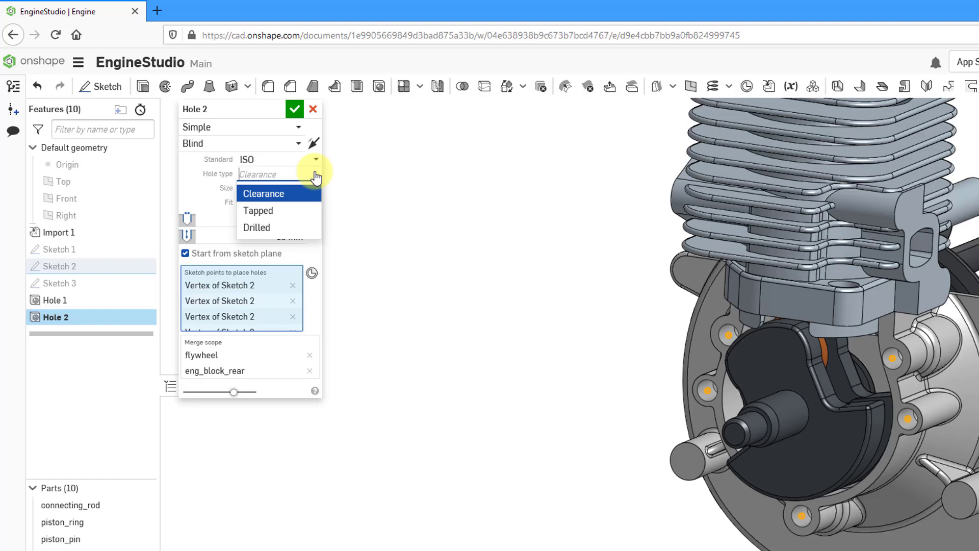
{"action": "left_click", "coordinate": [389, 190]}
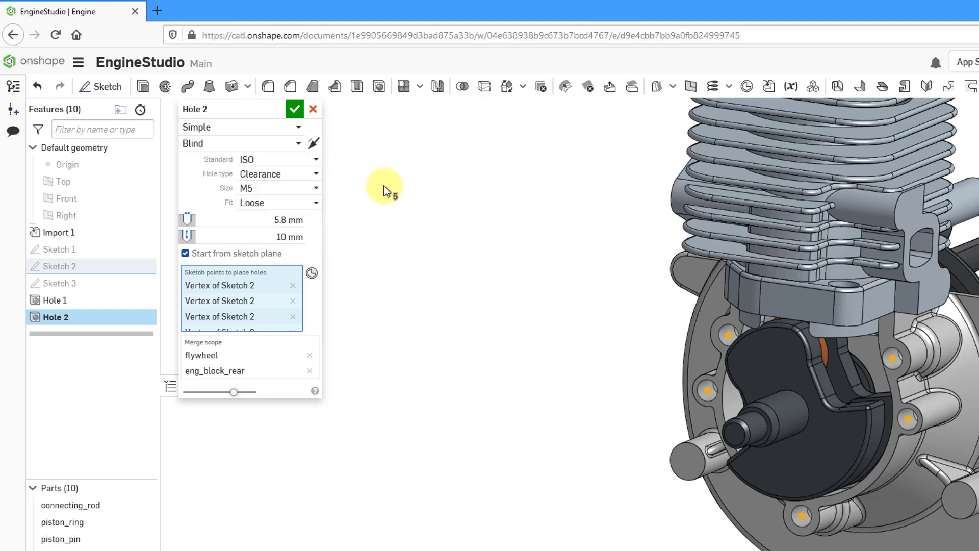
{"action": "left_click", "coordinate": [305, 176]}
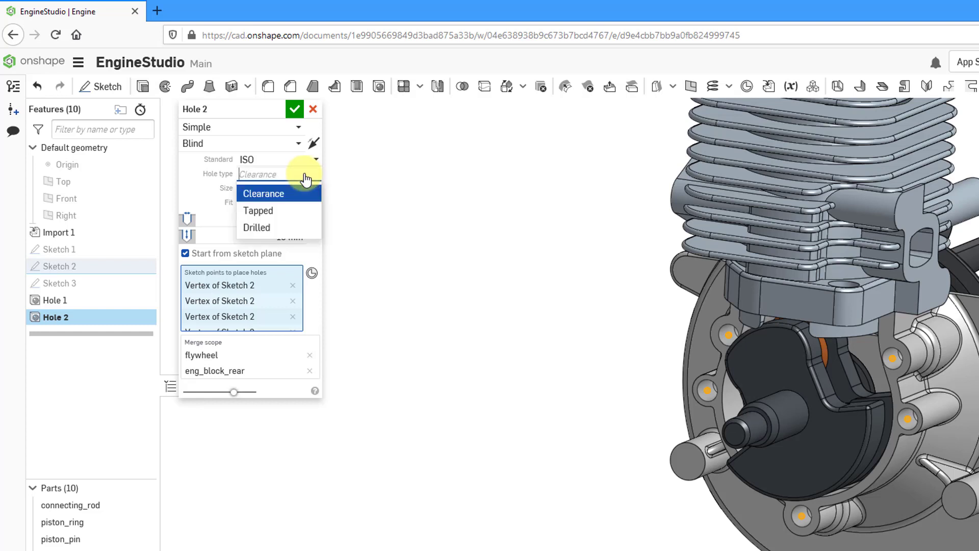
{"action": "left_click", "coordinate": [295, 211]}
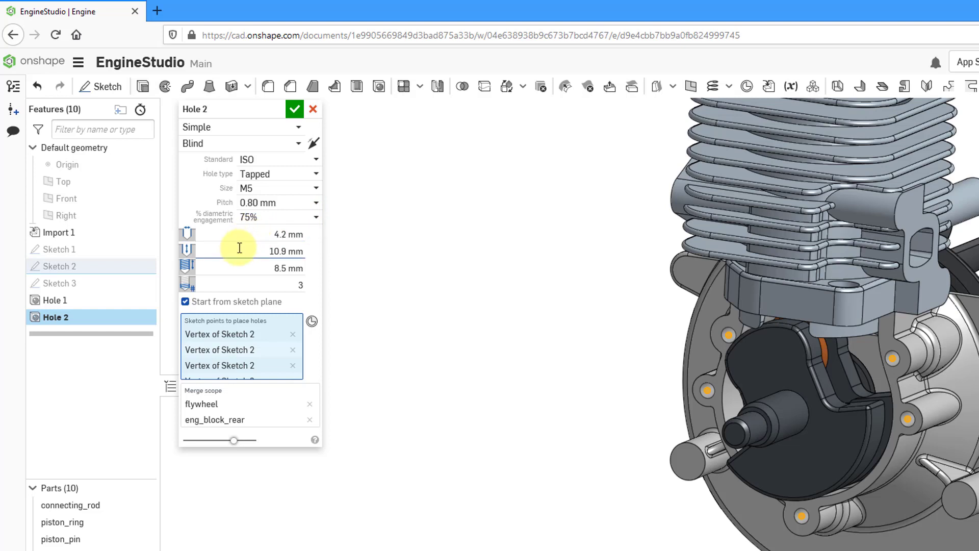
- Set the hole depth of the tapped M5 holes to 12 mm
{"action": "left_click", "coordinate": [282, 252]}
{"action": "left_click", "coordinate": [271, 250]}
{"action": "double_click", "coordinate": [271, 251]}
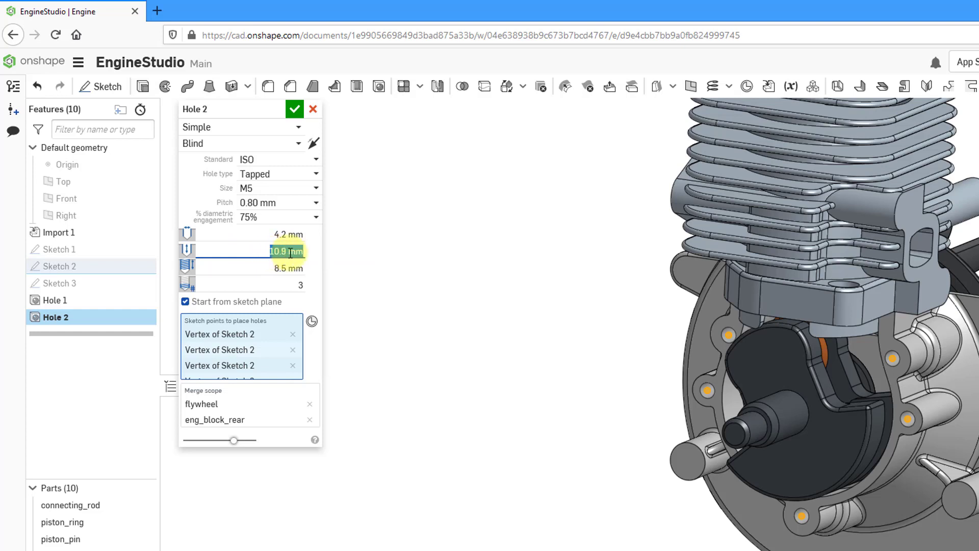
{"action": "type", "text": "12"}
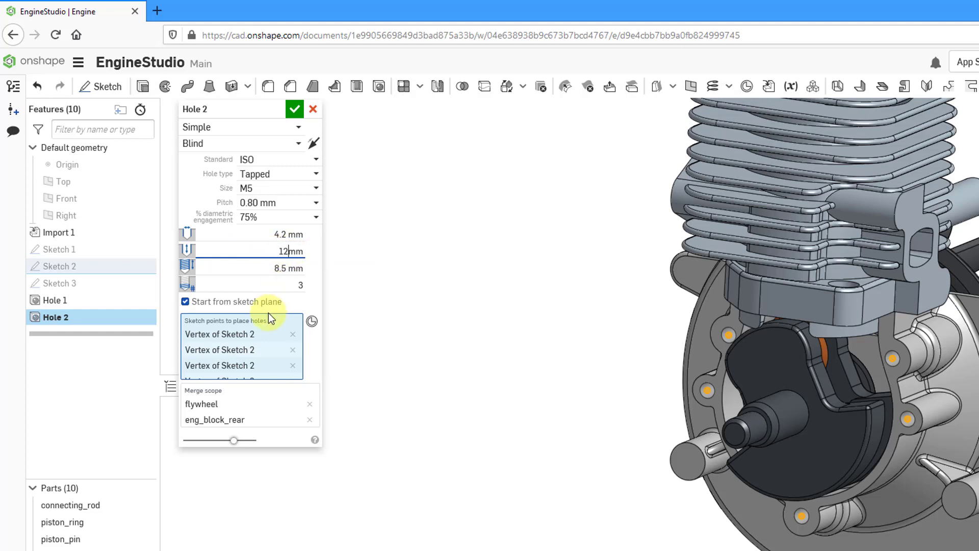
{"action": "key", "text": "Return"}
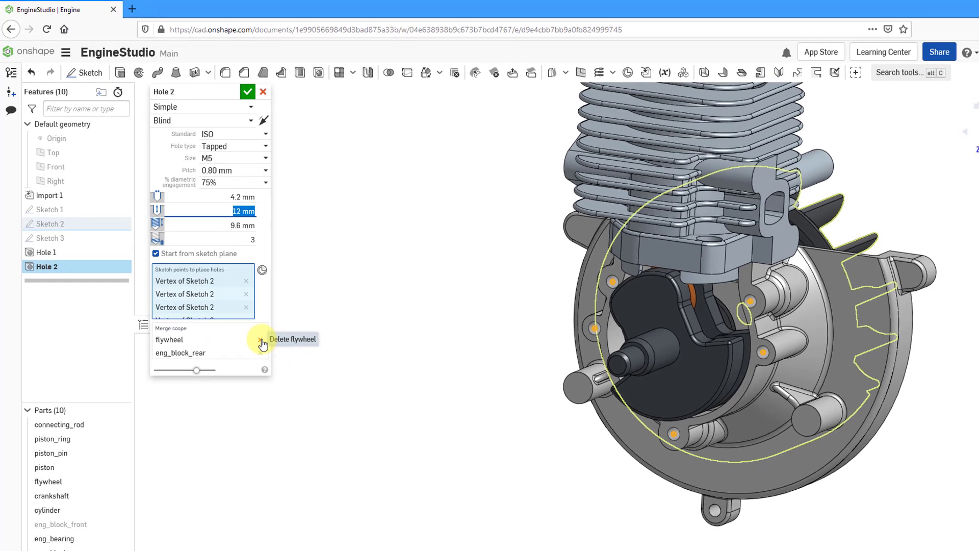
- Remove the flywheel from the merge scope of Hole 2 and accept the feature
{"action": "left_click", "coordinate": [310, 404]}
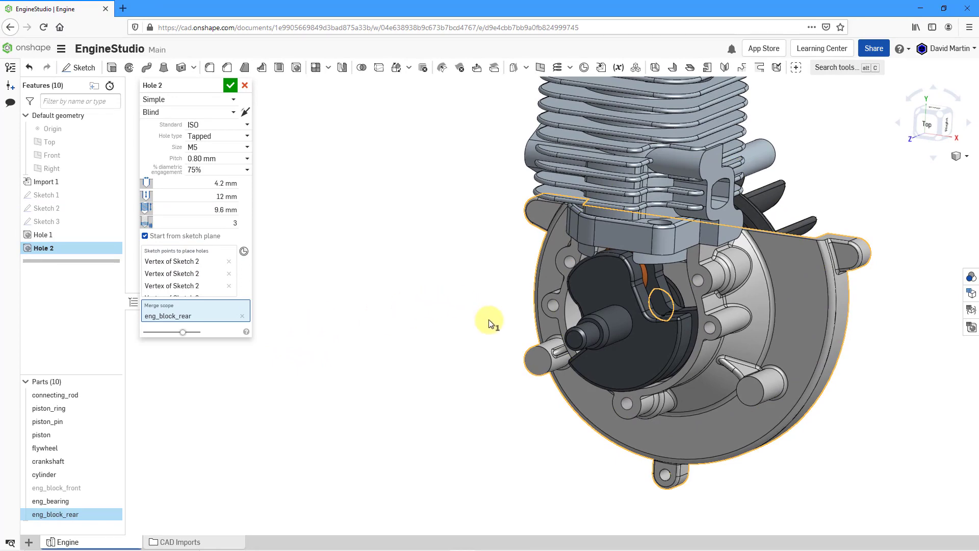
{"action": "mouse_move", "coordinate": [489, 319]}
{"action": "right_mouse_down"}
{"action": "mouse_move", "coordinate": [452, 316]}
{"action": "mouse_move", "coordinate": [478, 322]}
{"action": "right_mouse_up"}
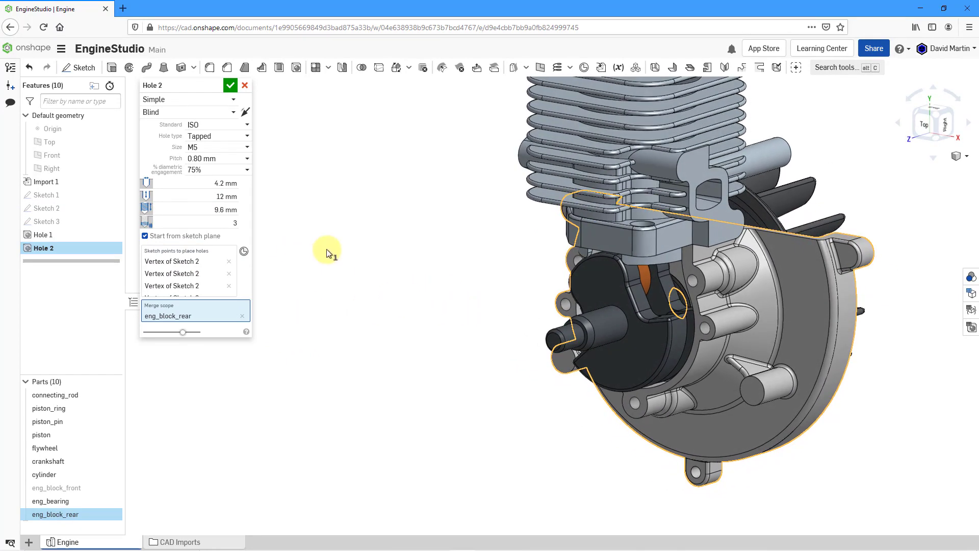
{"action": "left_click", "coordinate": [230, 87]}
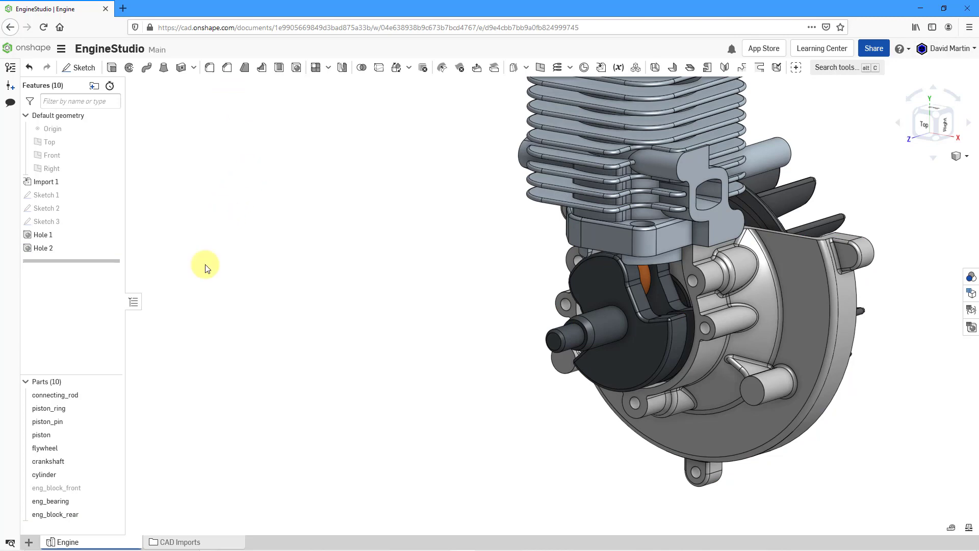
- Show eng_block_front and Sketch 3, and start a new Hole feature on the four sketch points at the front flange's corners
{"action": "left_click", "coordinate": [112, 488]}
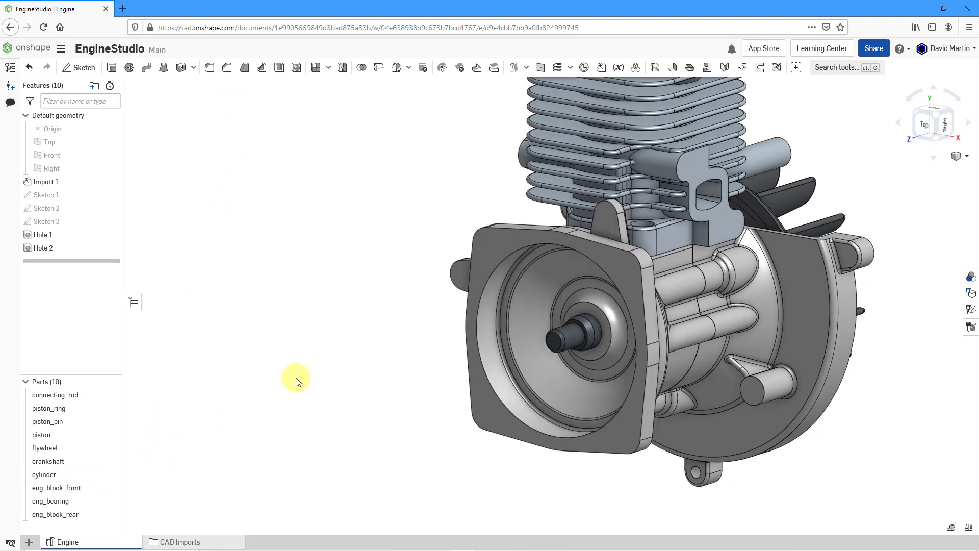
{"action": "left_click", "coordinate": [112, 222]}
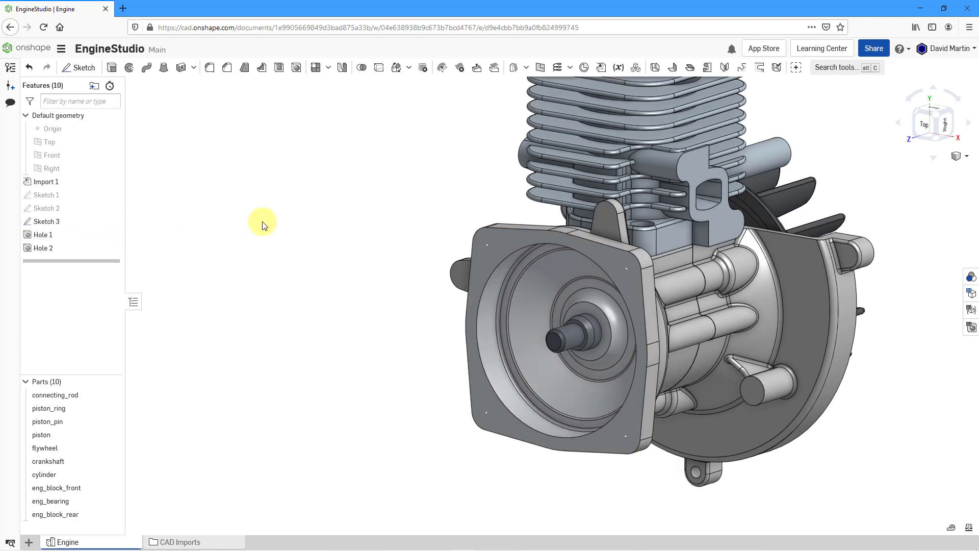
{"action": "left_click", "coordinate": [297, 72]}
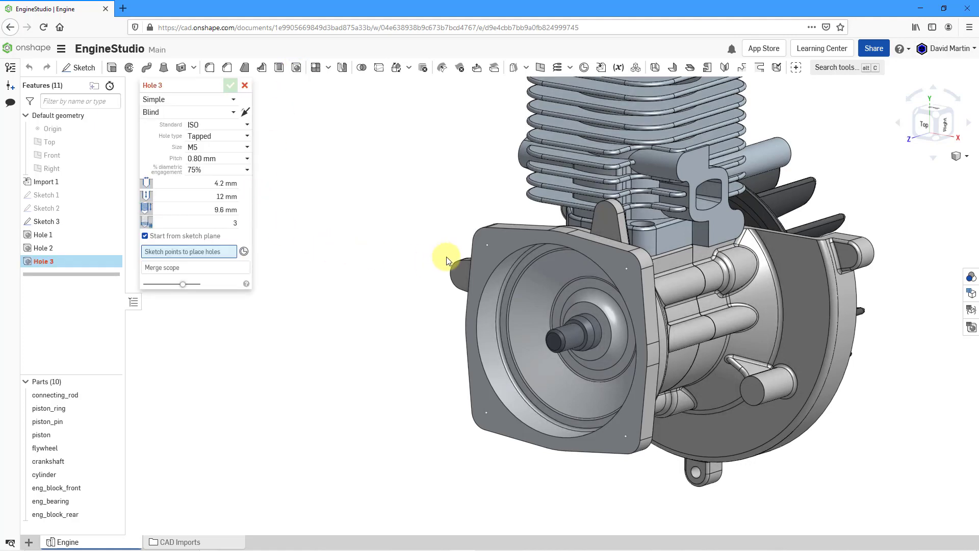
{"action": "left_click", "coordinate": [498, 250]}
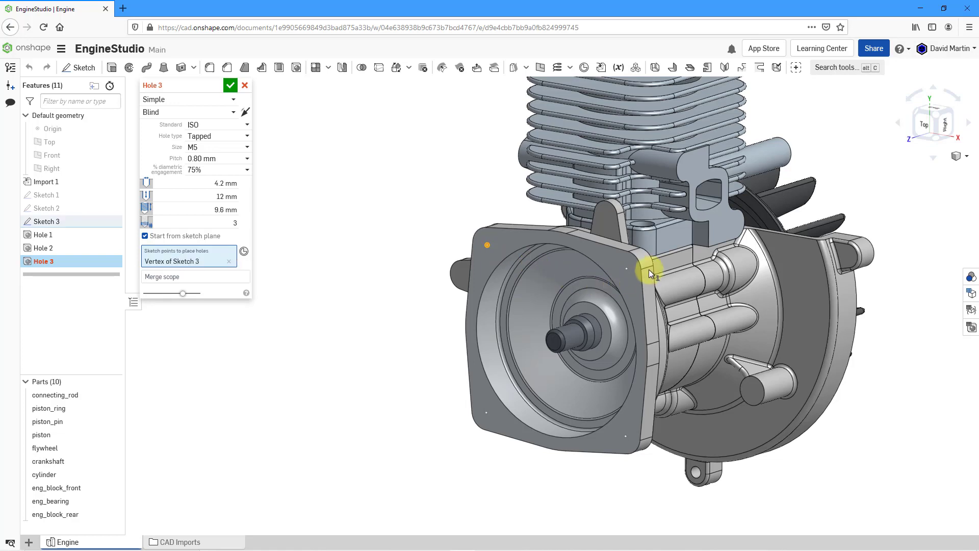
{"action": "left_click", "coordinate": [628, 267]}
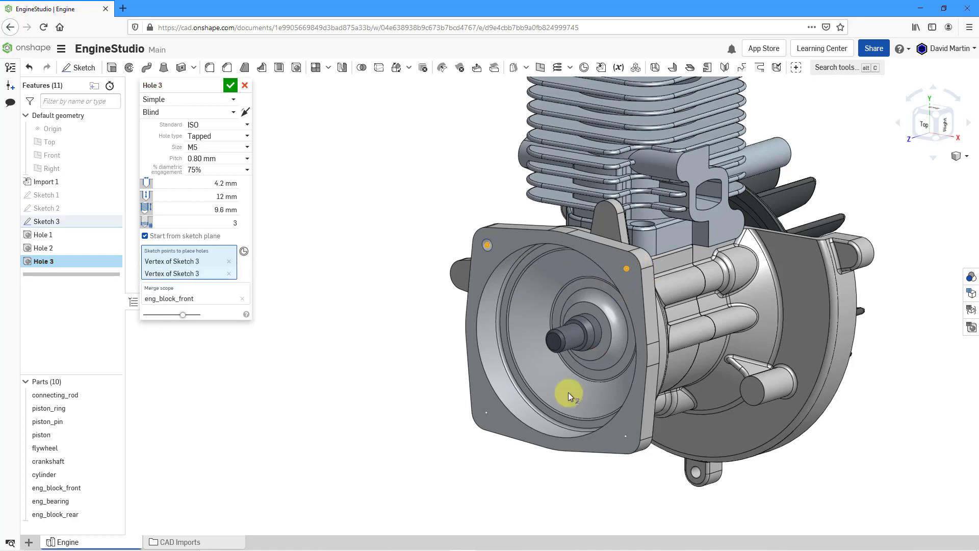
{"action": "left_click", "coordinate": [485, 414]}
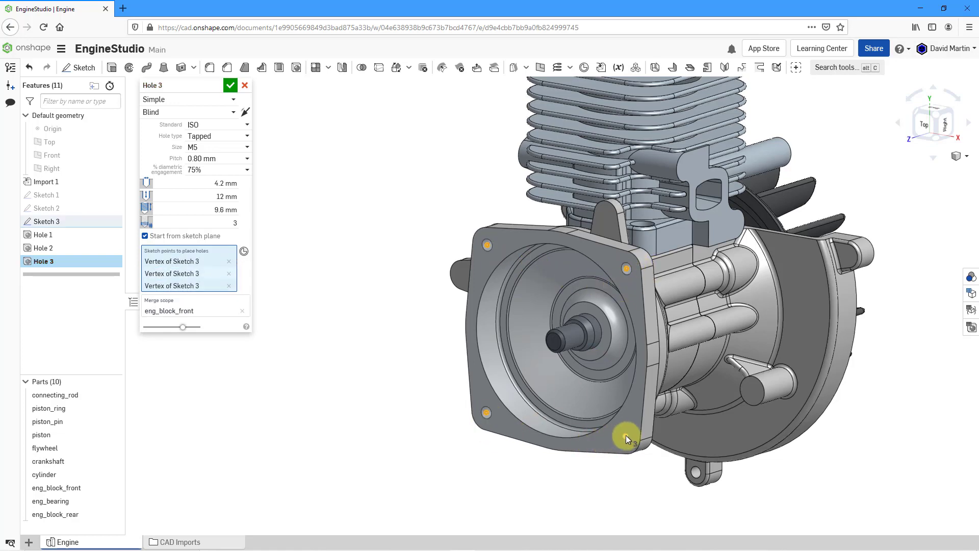
{"action": "left_click", "coordinate": [625, 436]}
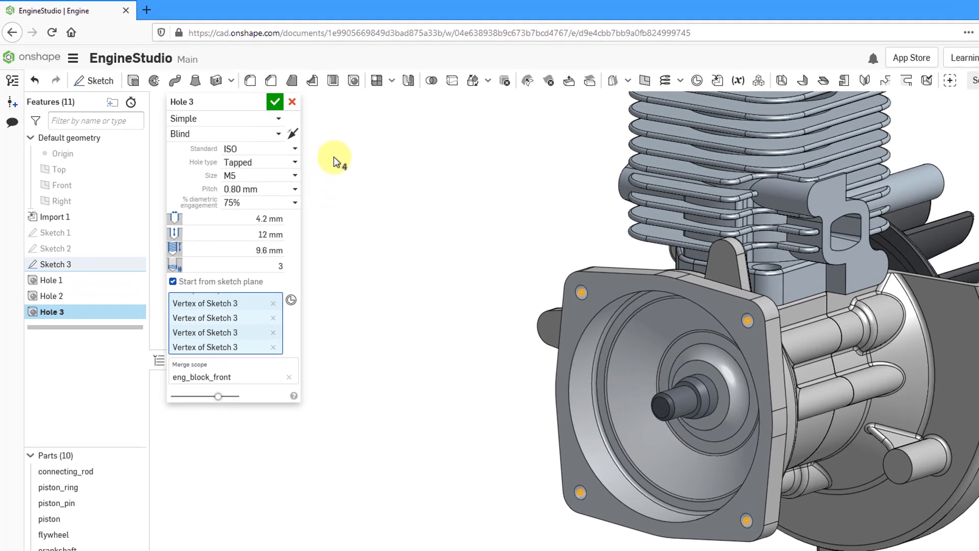
- Change the Hole 3 style to Countersink and its hole type to Drilled with a drill size of 4.2
{"action": "left_click", "coordinate": [279, 120]}
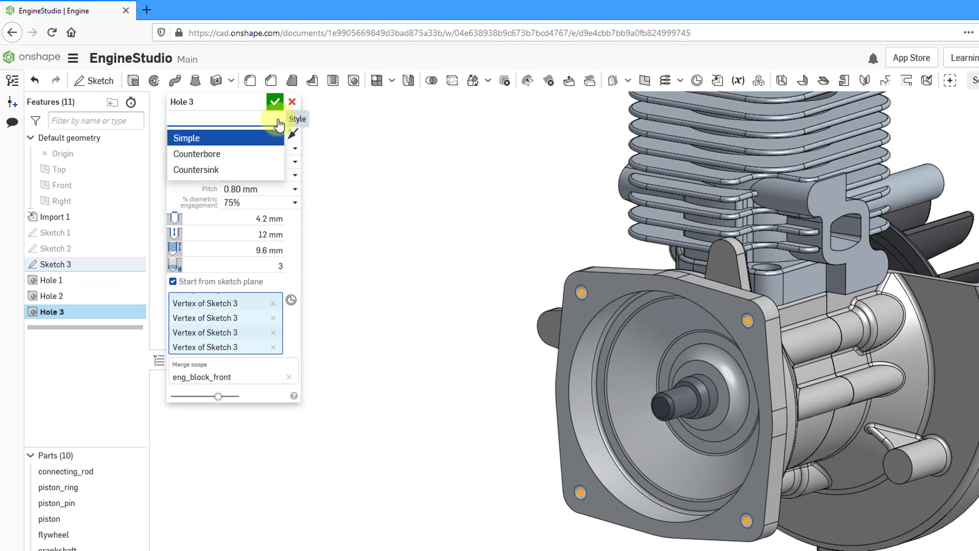
{"action": "left_click", "coordinate": [246, 170]}
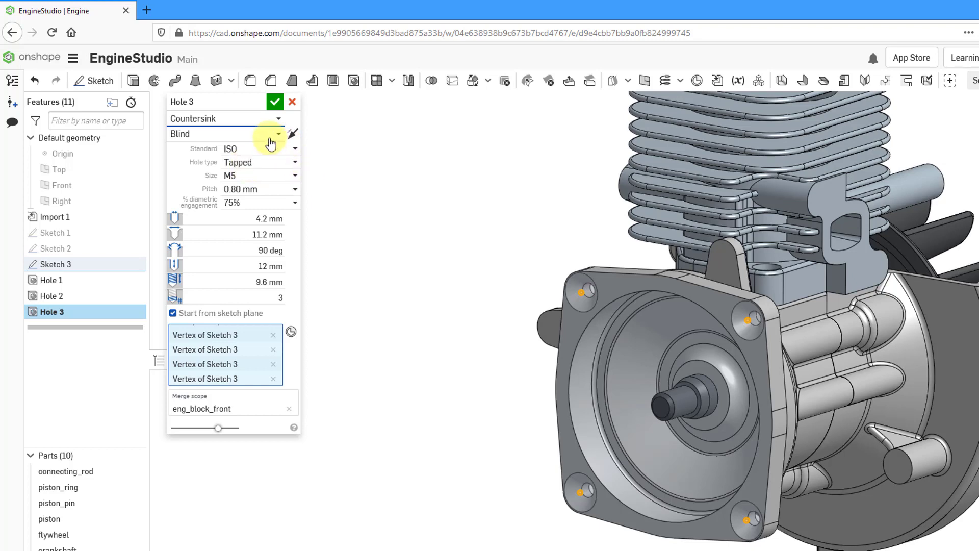
{"action": "left_click", "coordinate": [278, 165]}
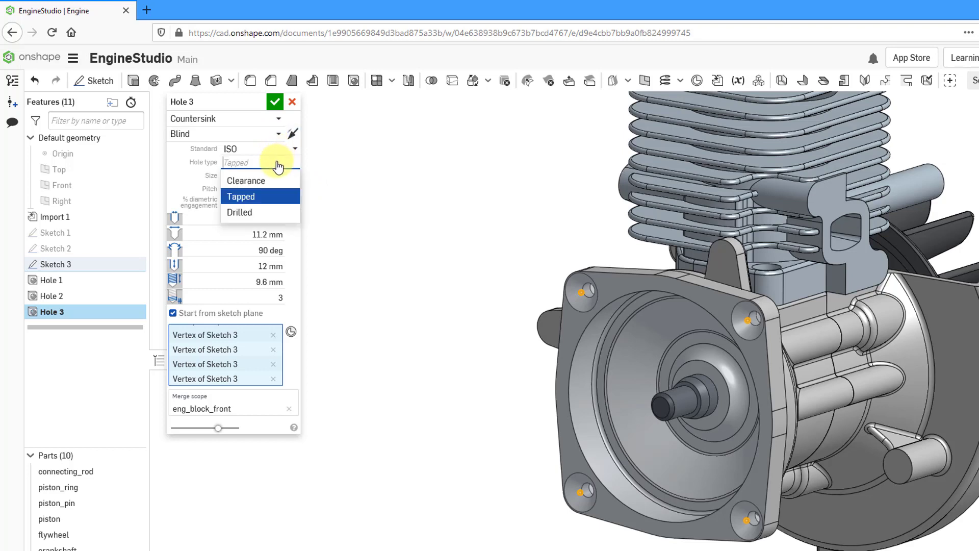
{"action": "left_click", "coordinate": [259, 214]}
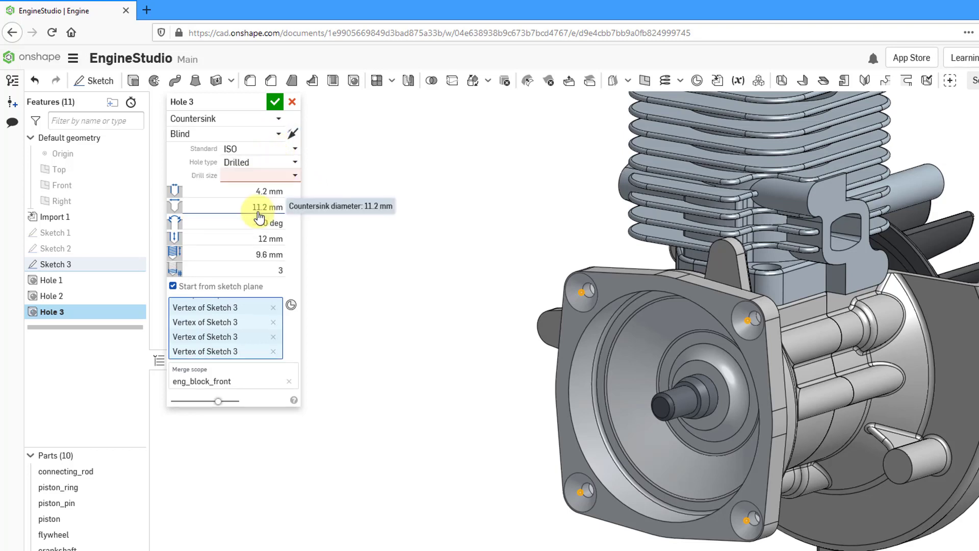
{"action": "left_click", "coordinate": [295, 177]}
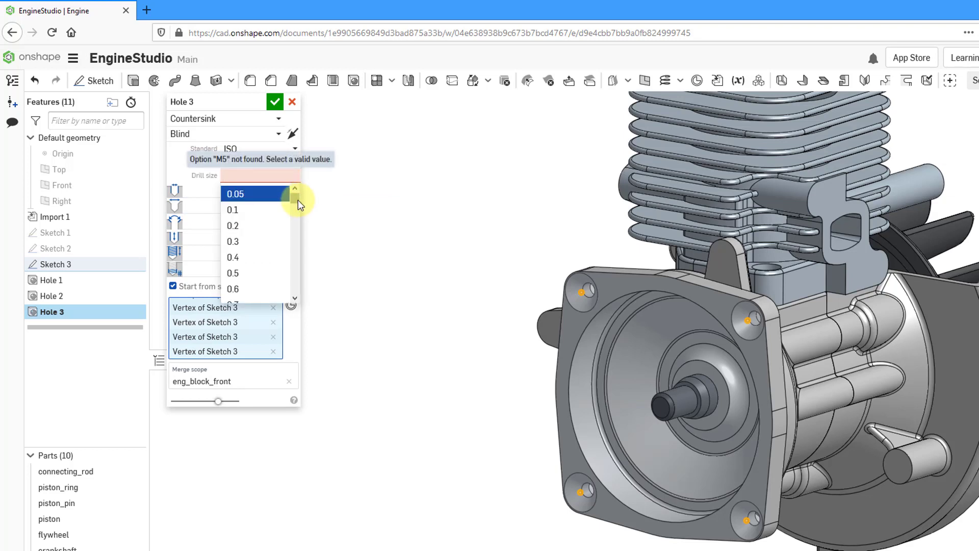
{"action": "left_click_drag", "start_coordinate": [298, 205], "coordinate": [299, 209]}
{"action": "mouse_move", "coordinate": [297, 216]}
{"action": "left_mouse_down"}
{"action": "mouse_move", "coordinate": [296, 229]}
{"action": "mouse_move", "coordinate": [296, 221]}
{"action": "left_mouse_up"}
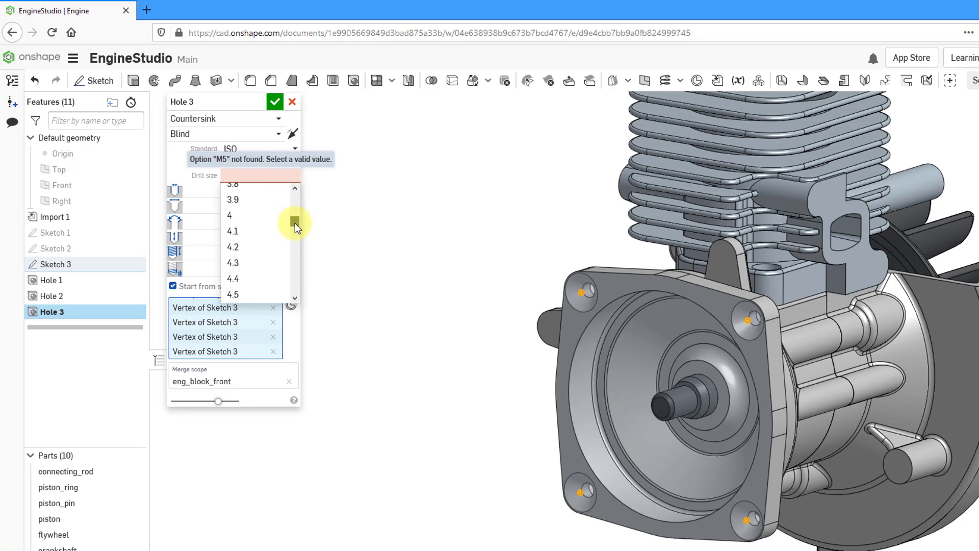
{"action": "left_click", "coordinate": [238, 248]}
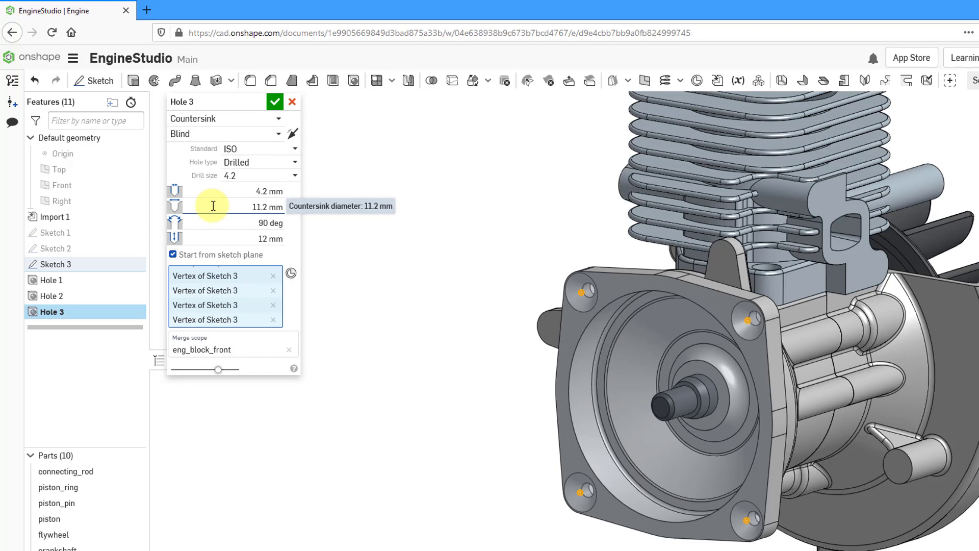
- Set the countersink diameter of Hole 3 to 8.2 mm and its termination to Through
{"action": "left_click", "coordinate": [262, 207]}
{"action": "left_click", "coordinate": [261, 206]}
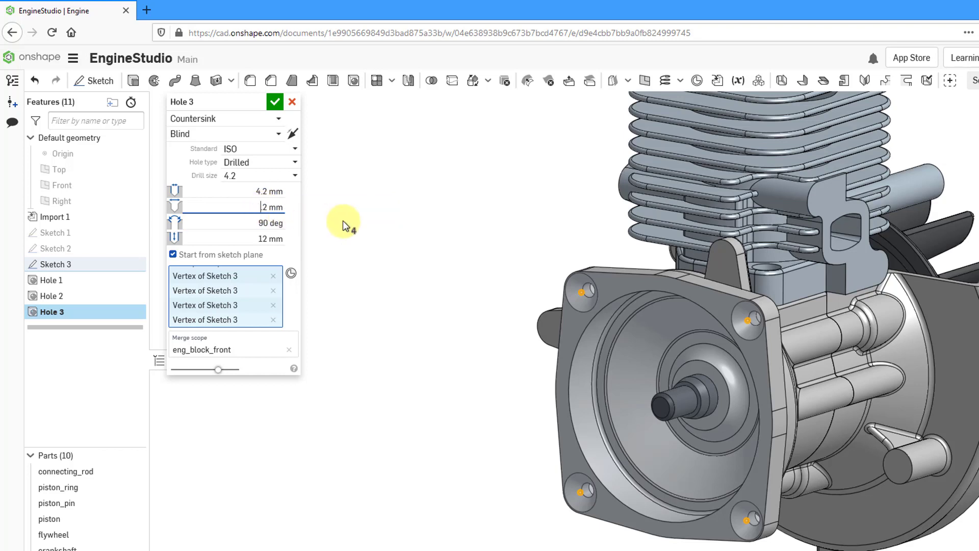
{"action": "type", "text": "8."}
{"action": "key", "text": "Return"}
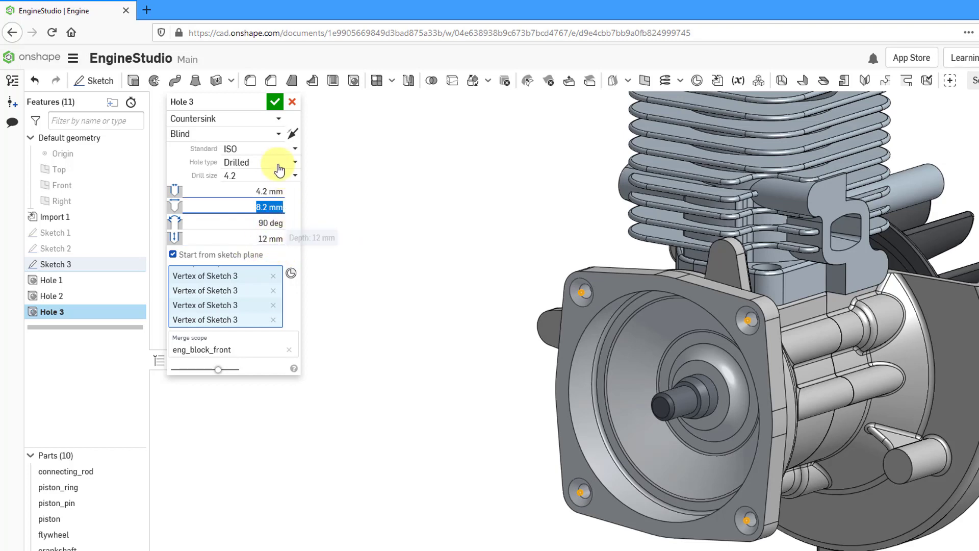
{"action": "left_click", "coordinate": [271, 136]}
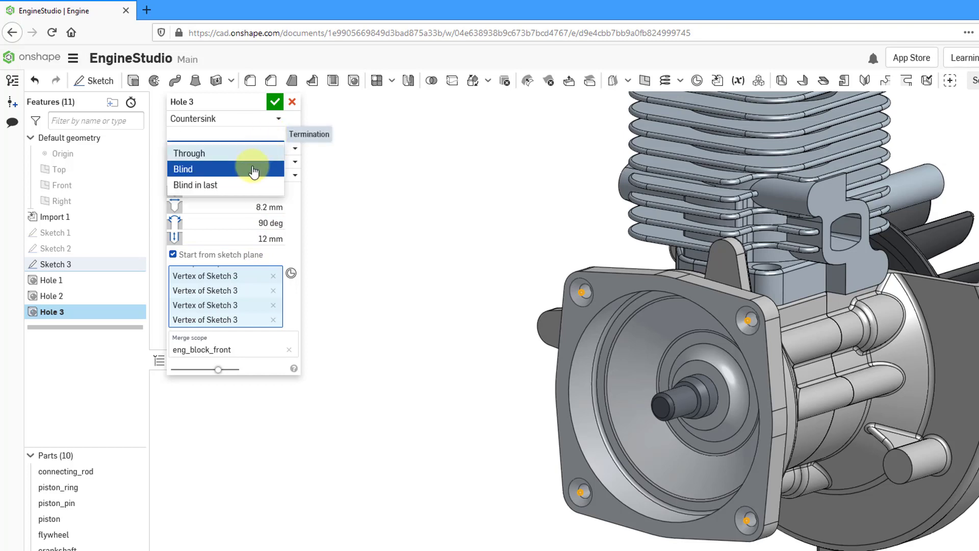
{"action": "left_click", "coordinate": [197, 152]}
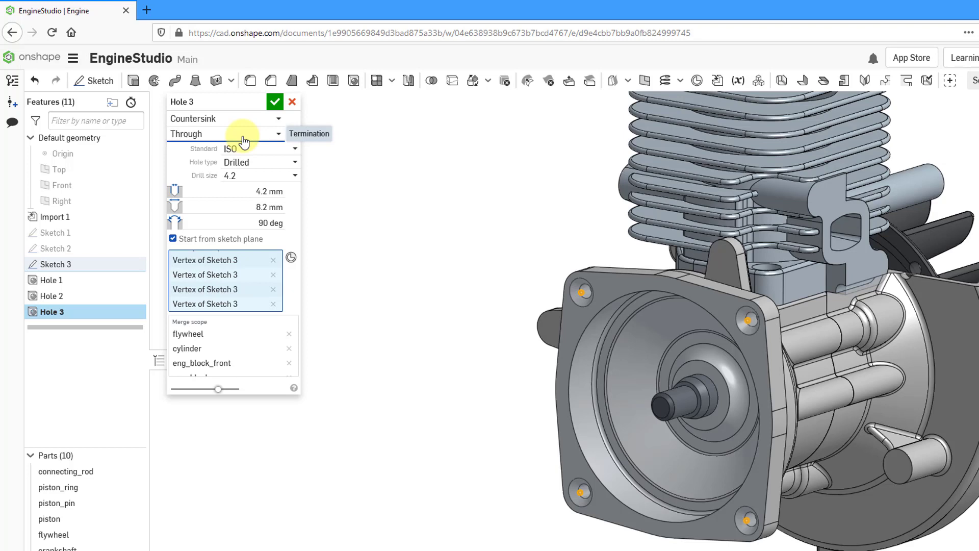
{"action": "left_click", "coordinate": [237, 248]}
{"action": "left_click", "coordinate": [237, 248]}
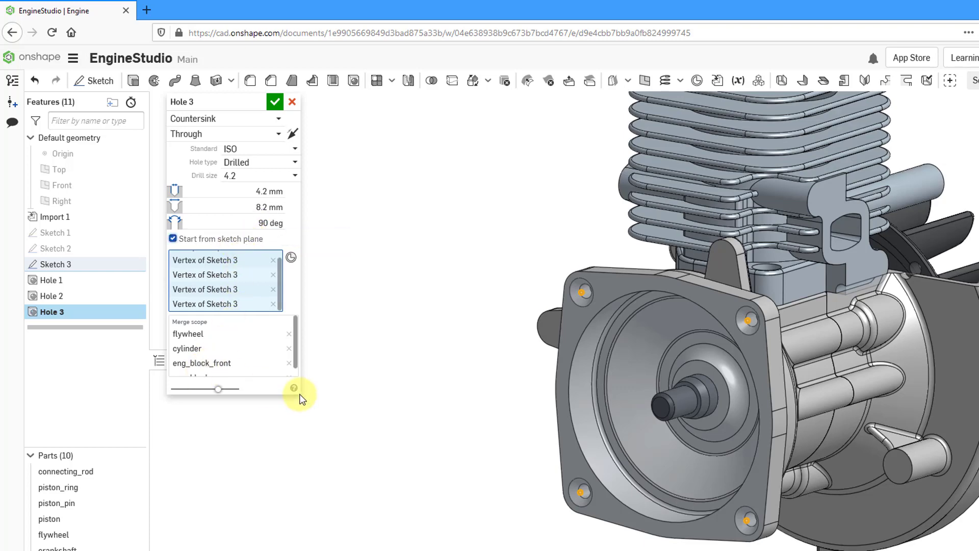
- Remove the flywheel, cylinder and eng_block_rear from the merge scope of Hole 3 and accept the feature
{"action": "left_click", "coordinate": [287, 333]}
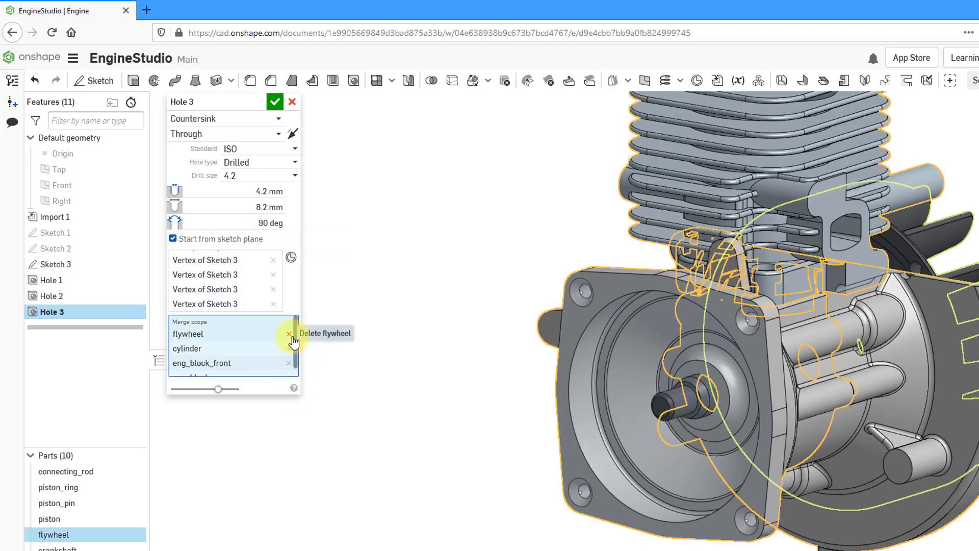
{"action": "left_click", "coordinate": [289, 333]}
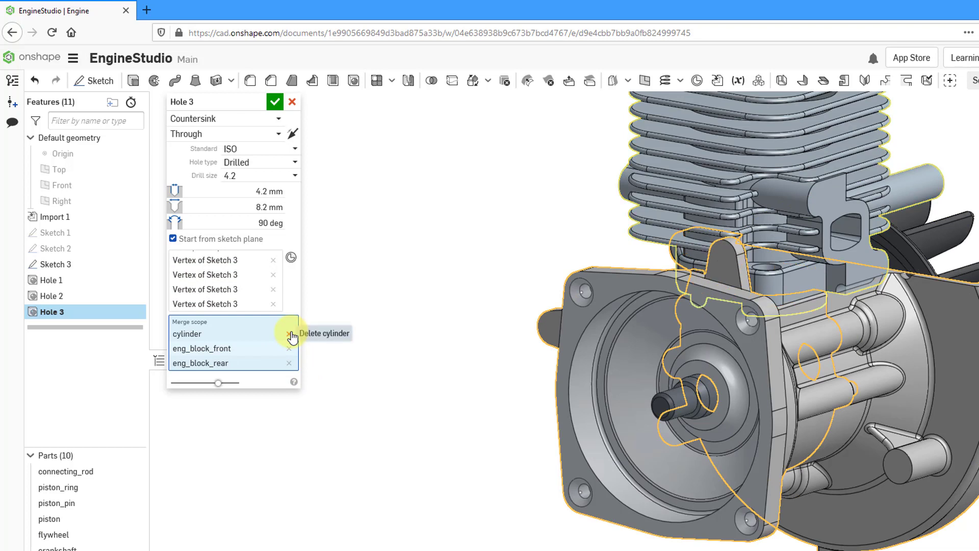
{"action": "left_click", "coordinate": [290, 334]}
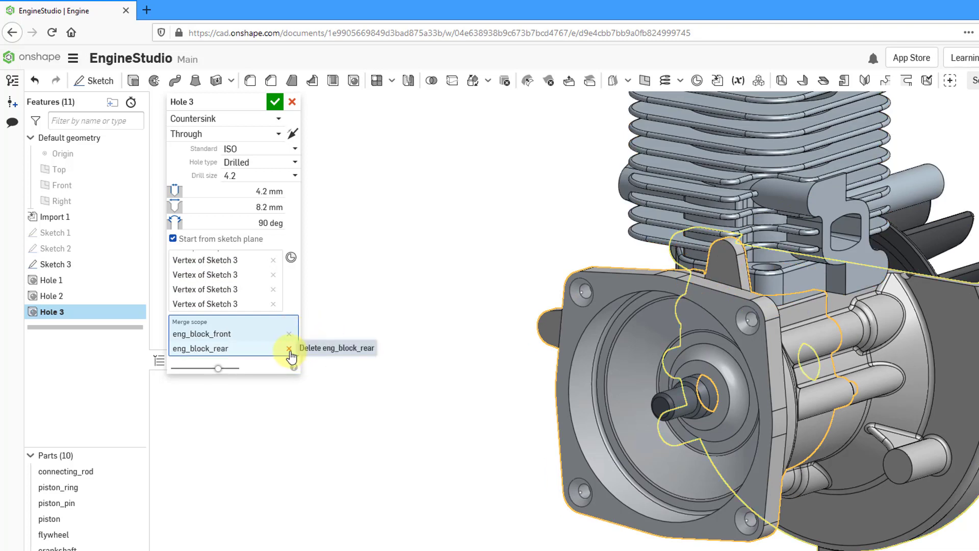
{"action": "left_click", "coordinate": [289, 348]}
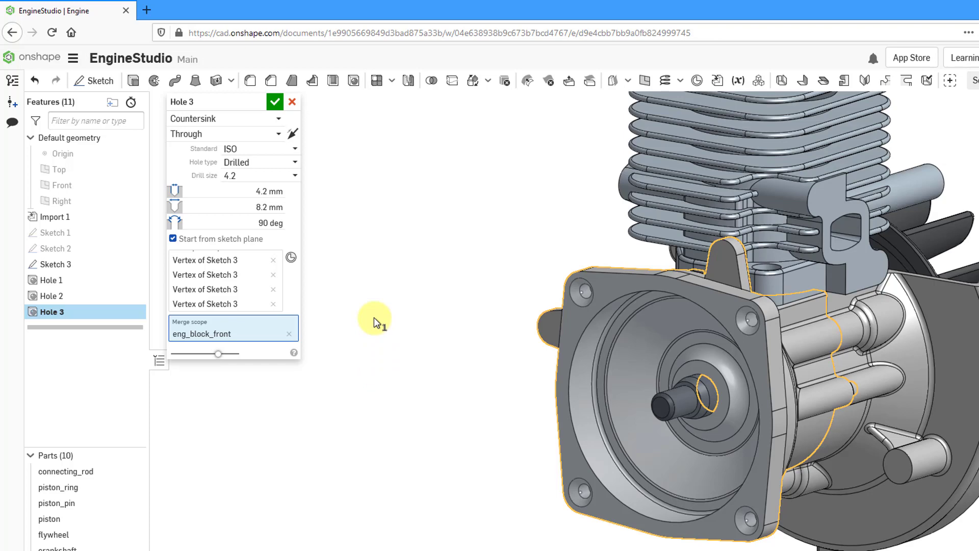
{"action": "left_click", "coordinate": [274, 101]}
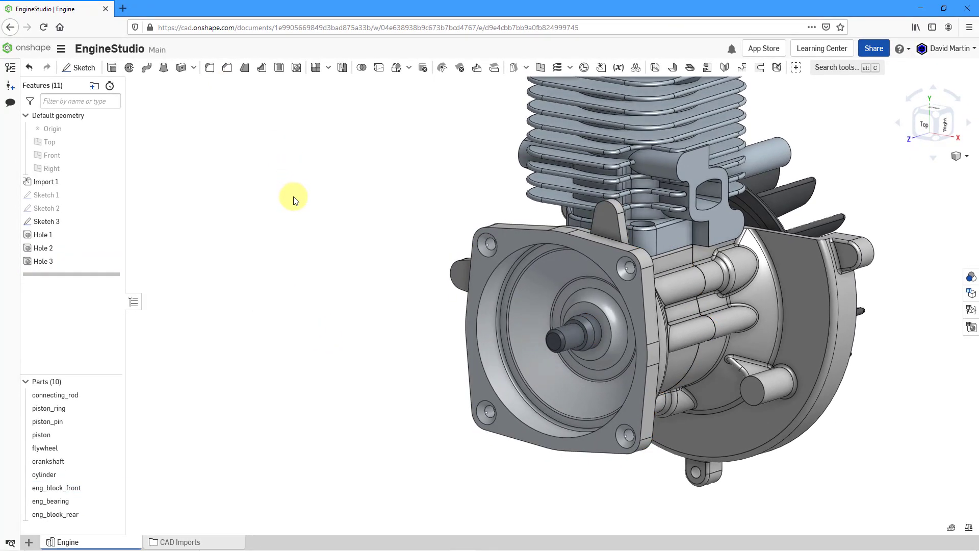
- Hide Sketch 3 and view the countersunk holes in the front flange from another angle
{"action": "left_click", "coordinate": [112, 222]}
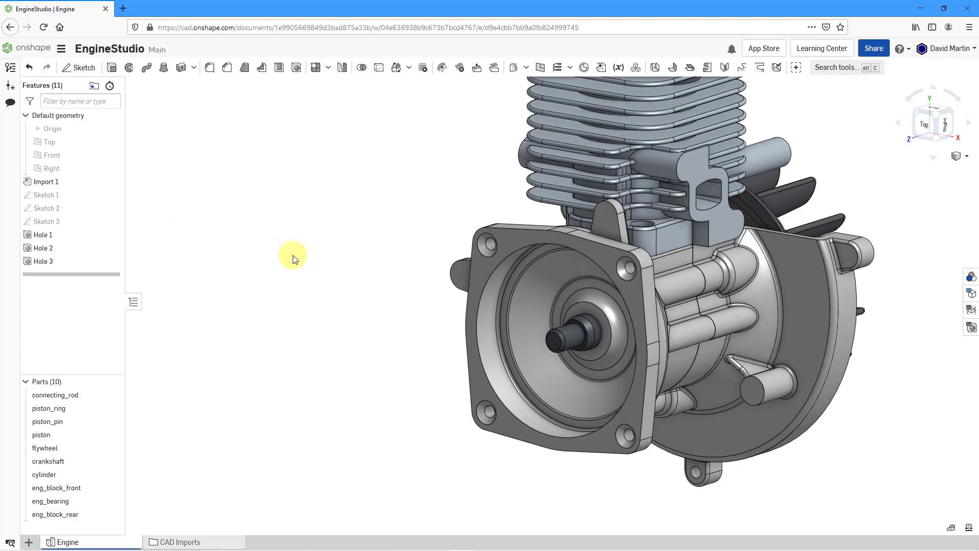
{"action": "key", "text": "Left"}
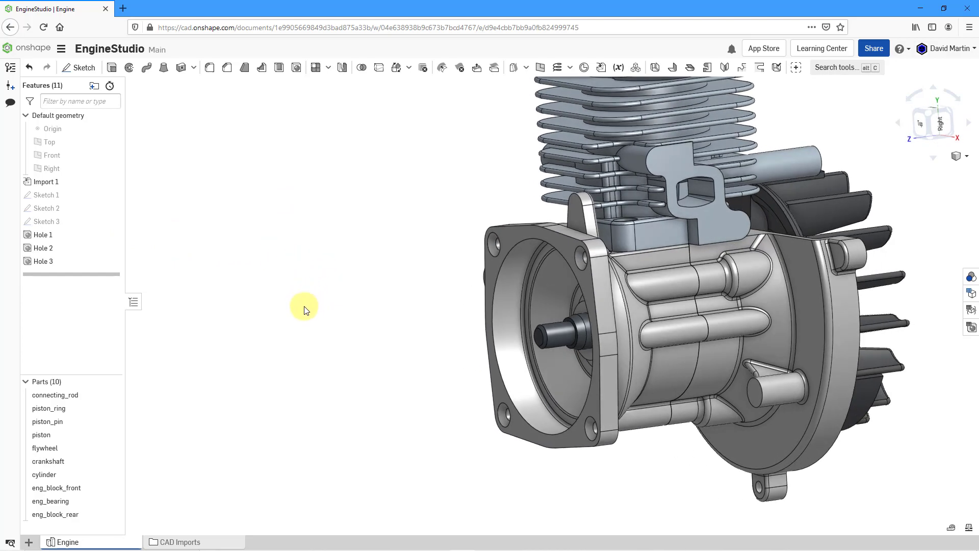
{"action": "key", "text": "Up"}
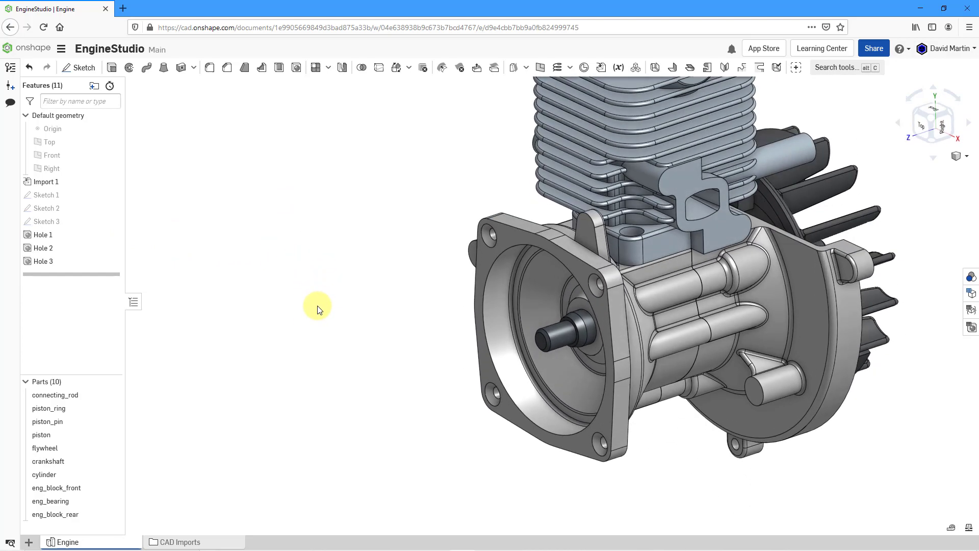